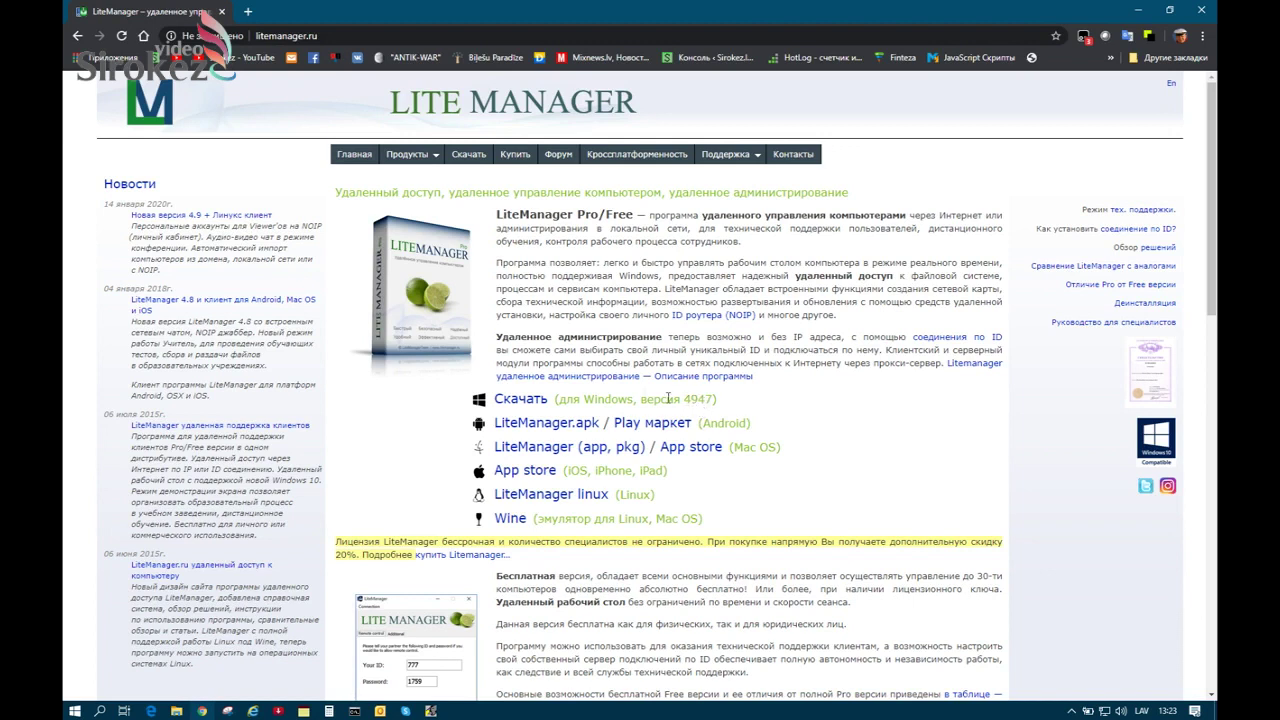
Download the Windows version of LiteManager and show the downloaded litemanager_4.9 (6).zip in its folder.
{"action": "left_click", "coordinate": [512, 400]}
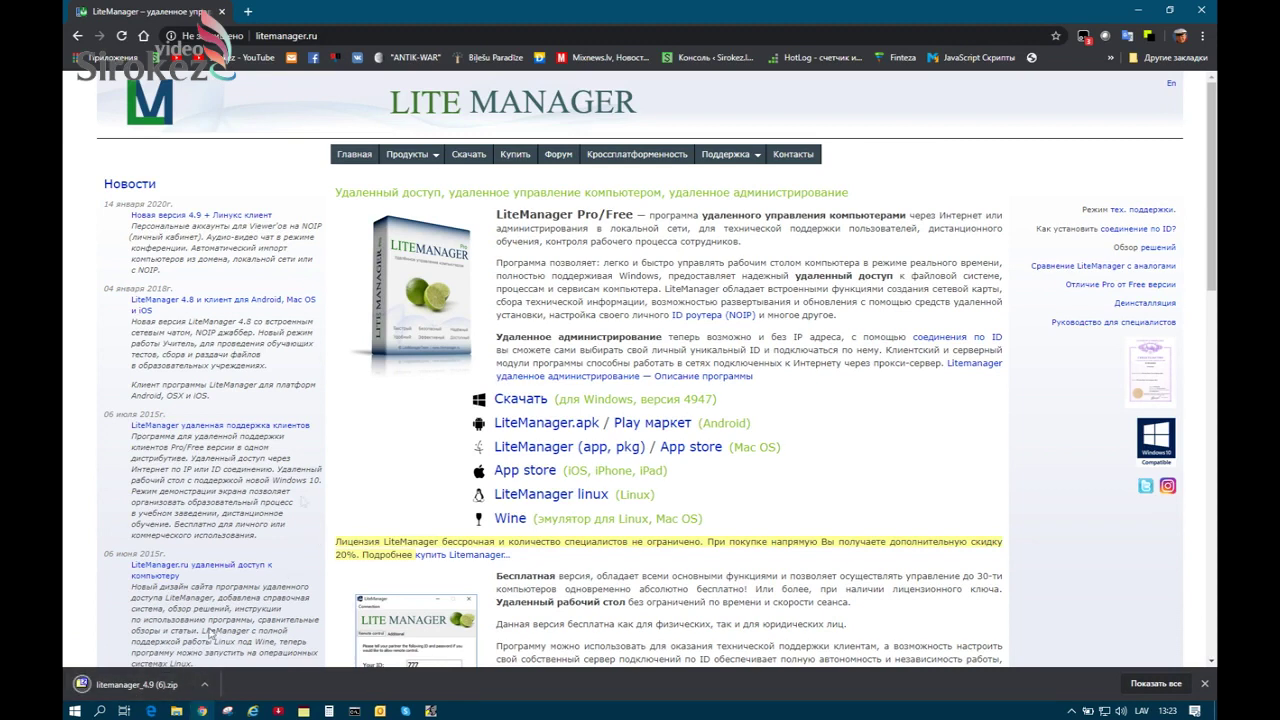
{"action": "left_click", "coordinate": [205, 686]}
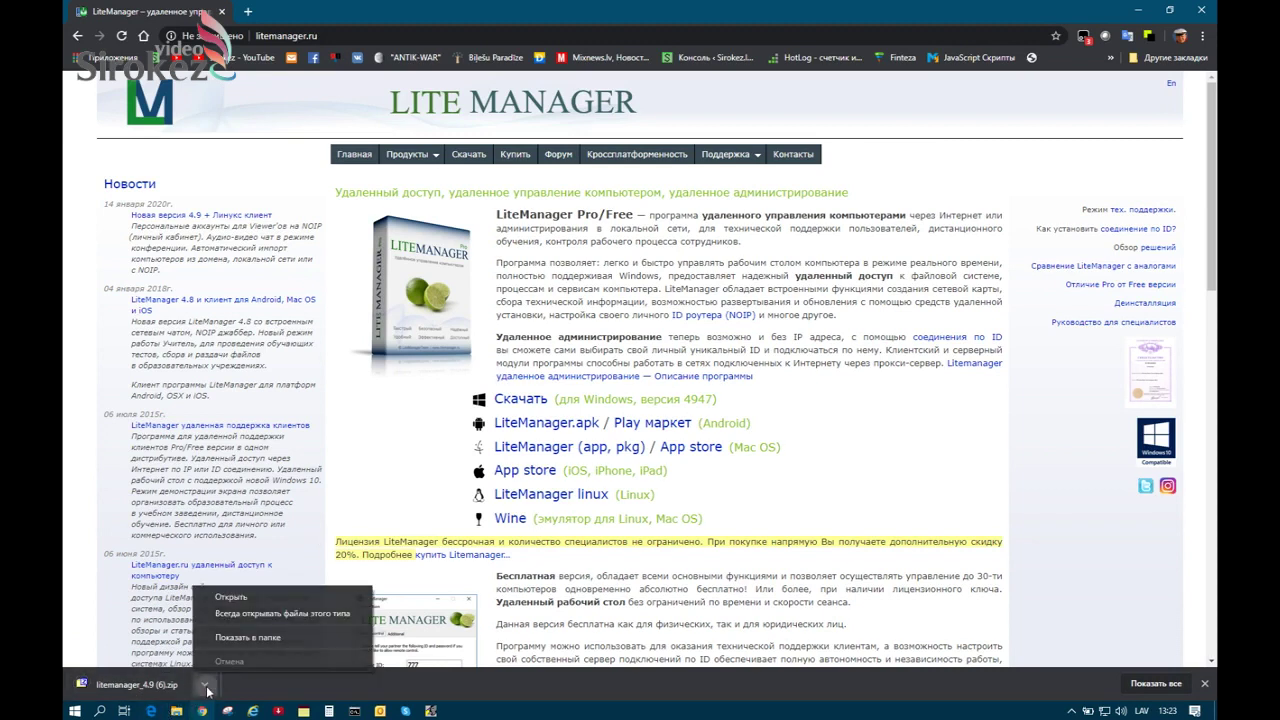
{"action": "left_click", "coordinate": [231, 640]}
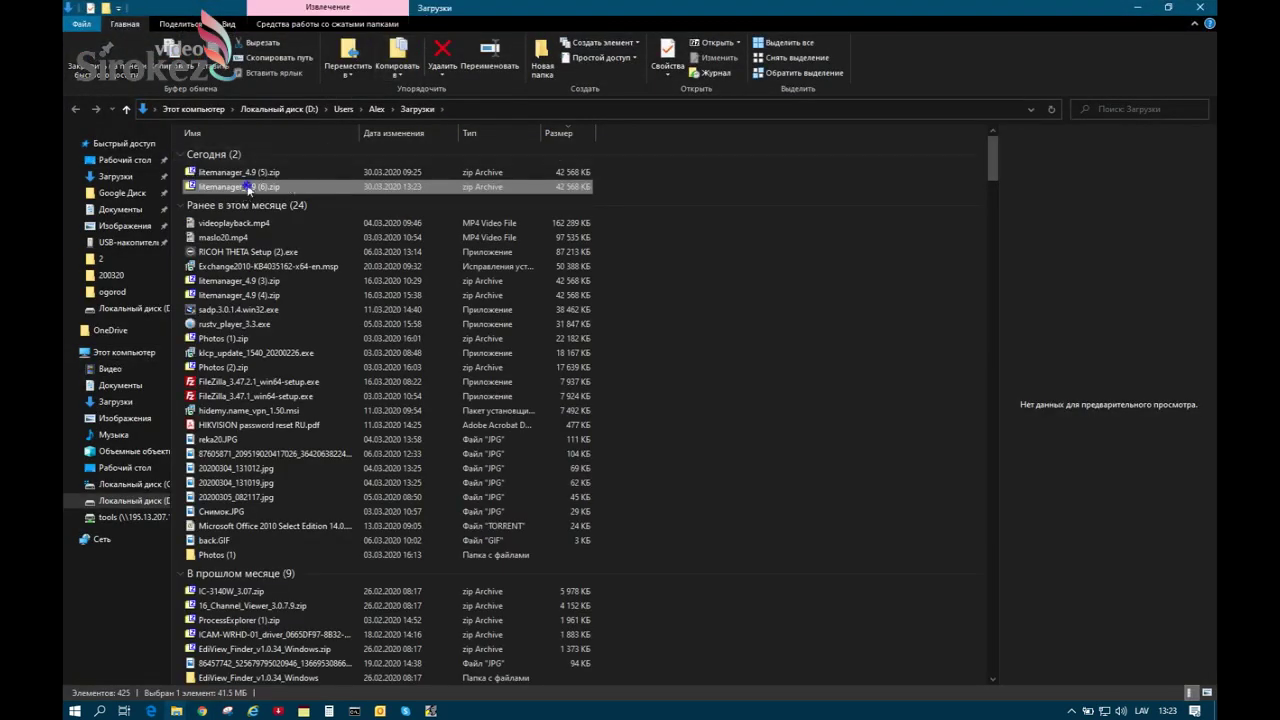
Extract litemanager_4.9 (6).zip with 7-Zip and open the extracted litemanager_4.9 (6) folder.
{"action": "right_click", "coordinate": [245, 187]}
{"action": "mouse_move", "coordinate": [325, 242]}
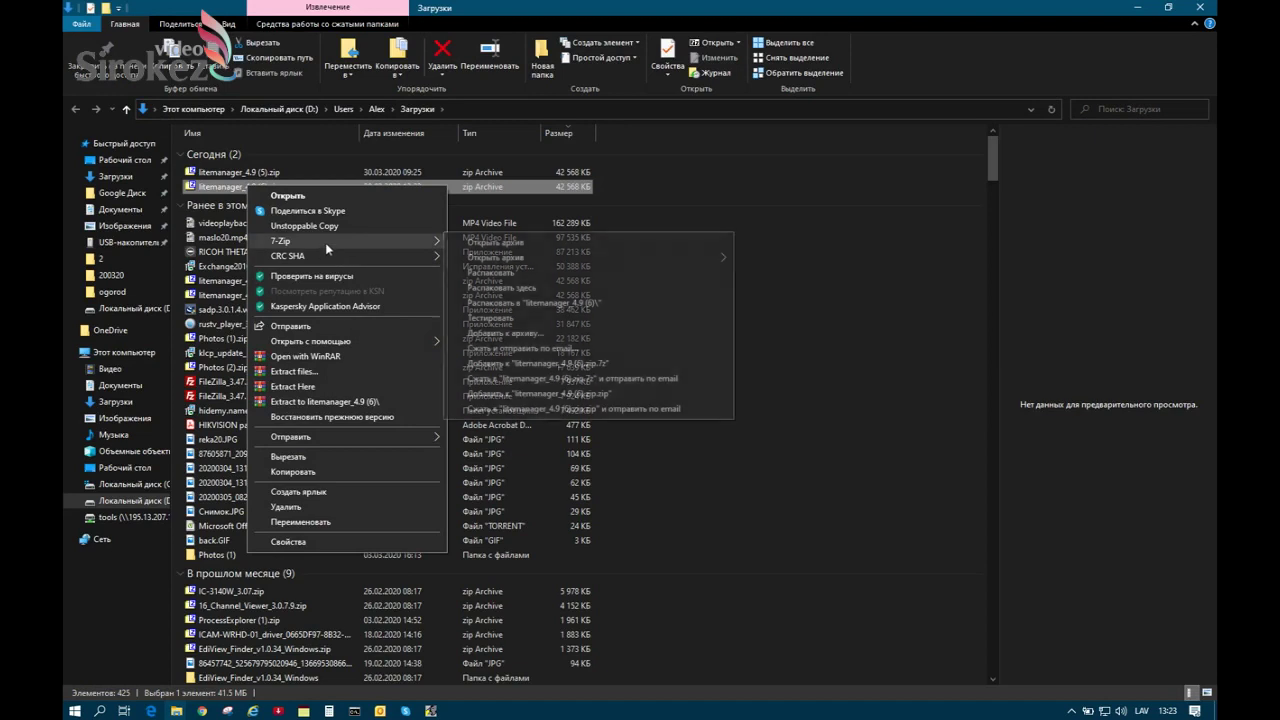
{"action": "left_click", "coordinate": [526, 288]}
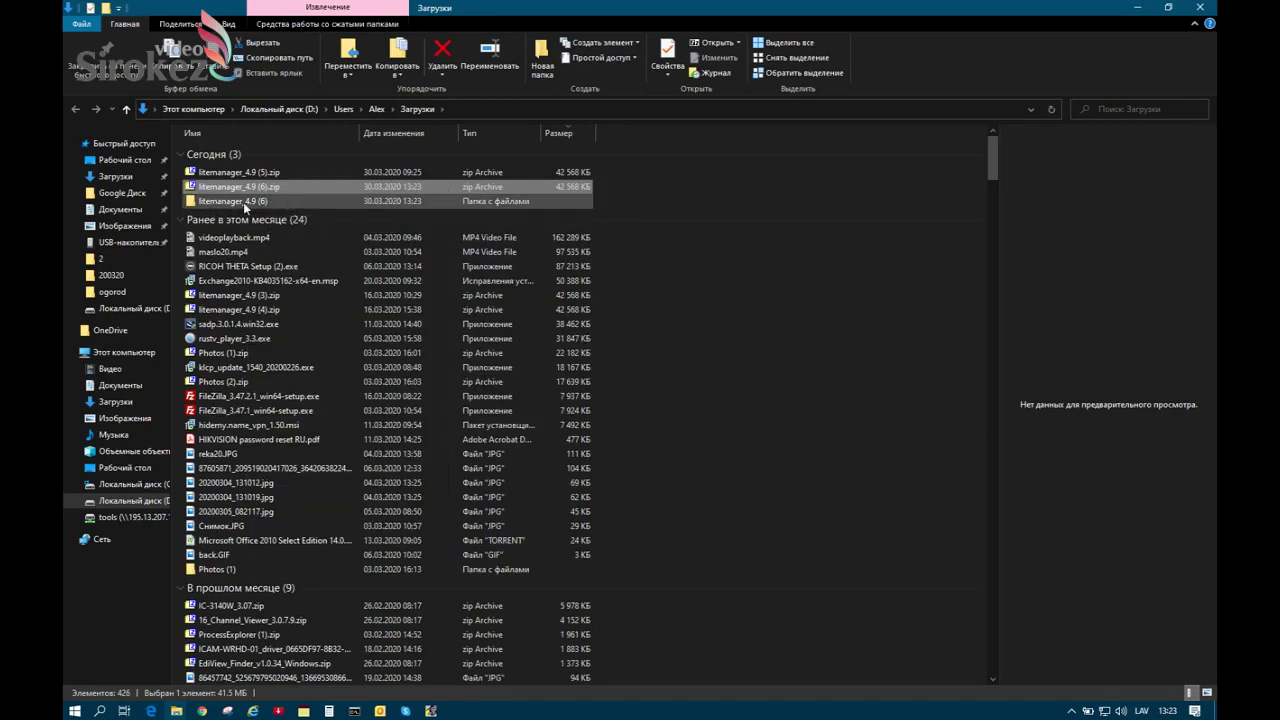
{"action": "mouse_move", "coordinate": [245, 206]}
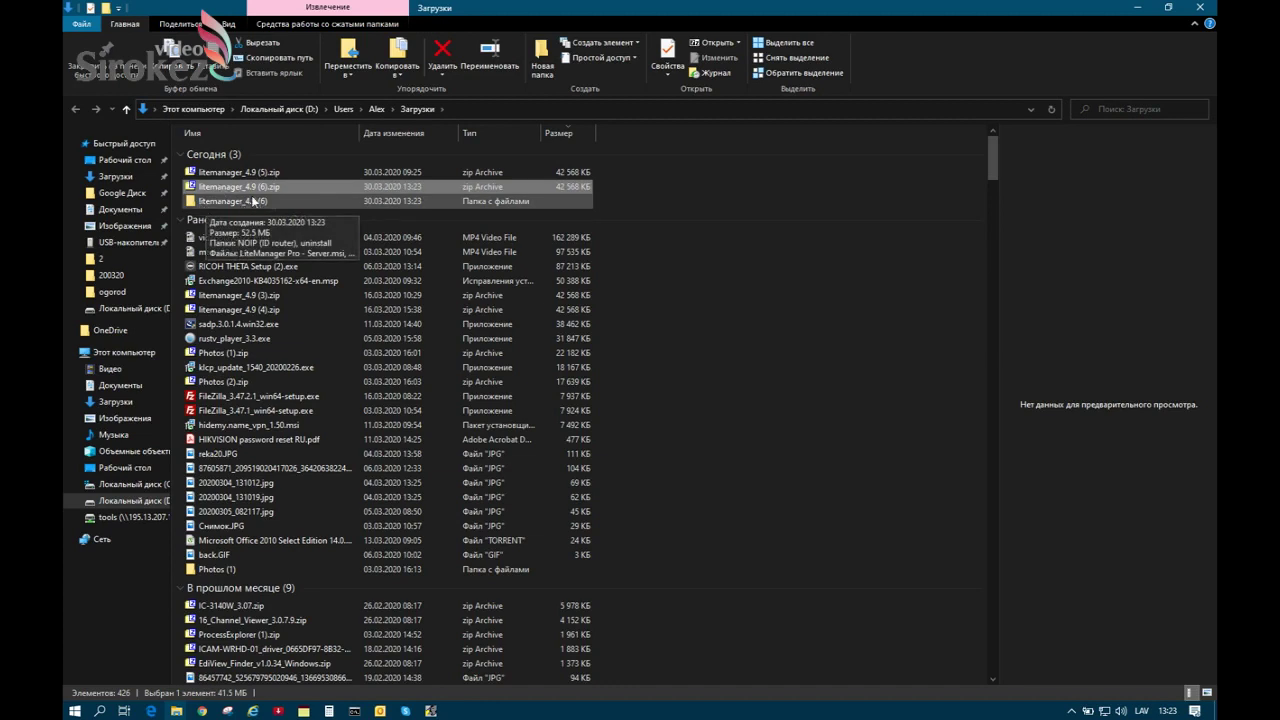
{"action": "double_click", "coordinate": [252, 201]}
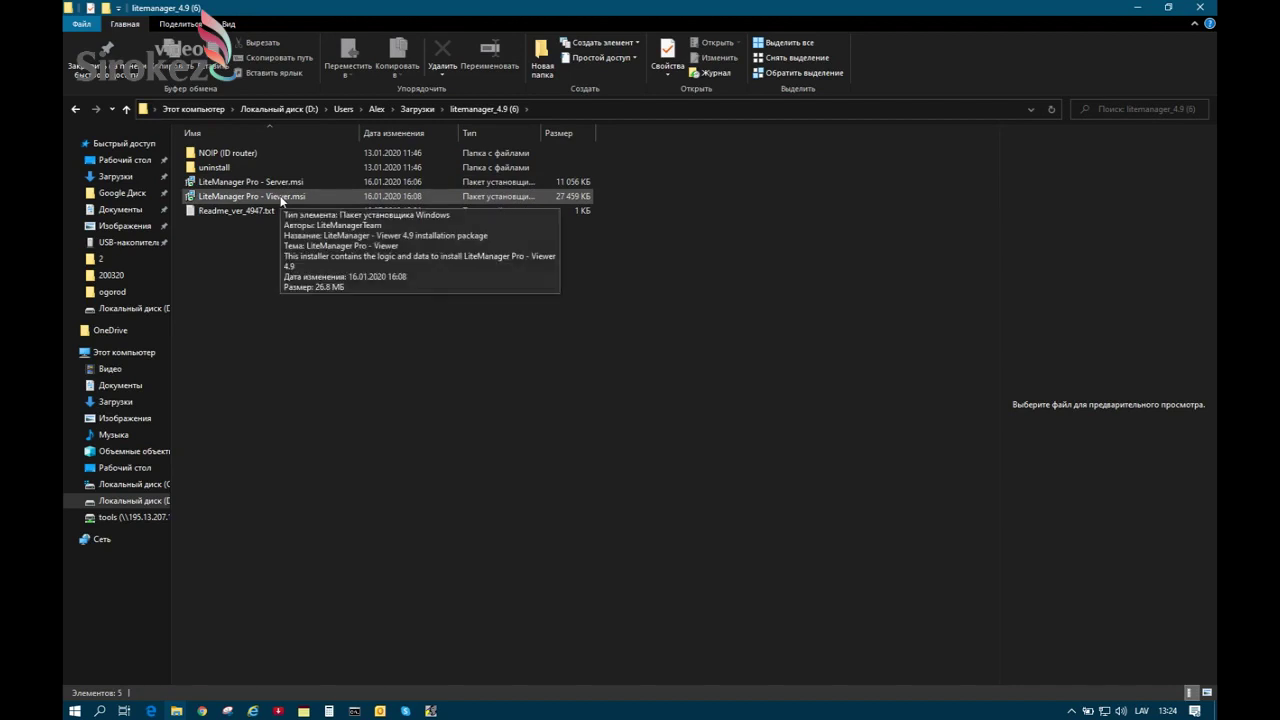
{"action": "mouse_move", "coordinate": [289, 186]}
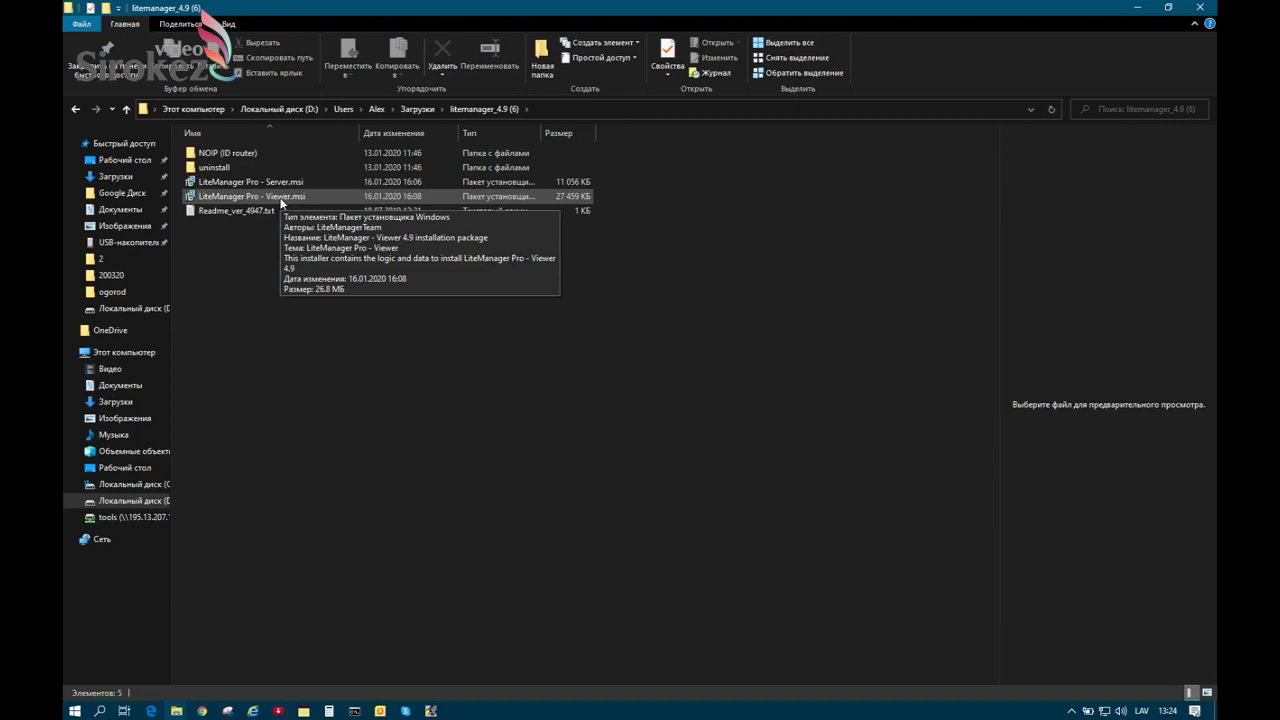
Install LiteManager Pro - Viewer from its MSI package, accepting the license agreement, then launch the Viewer and minimize its window.
{"action": "left_click", "coordinate": [281, 203]}
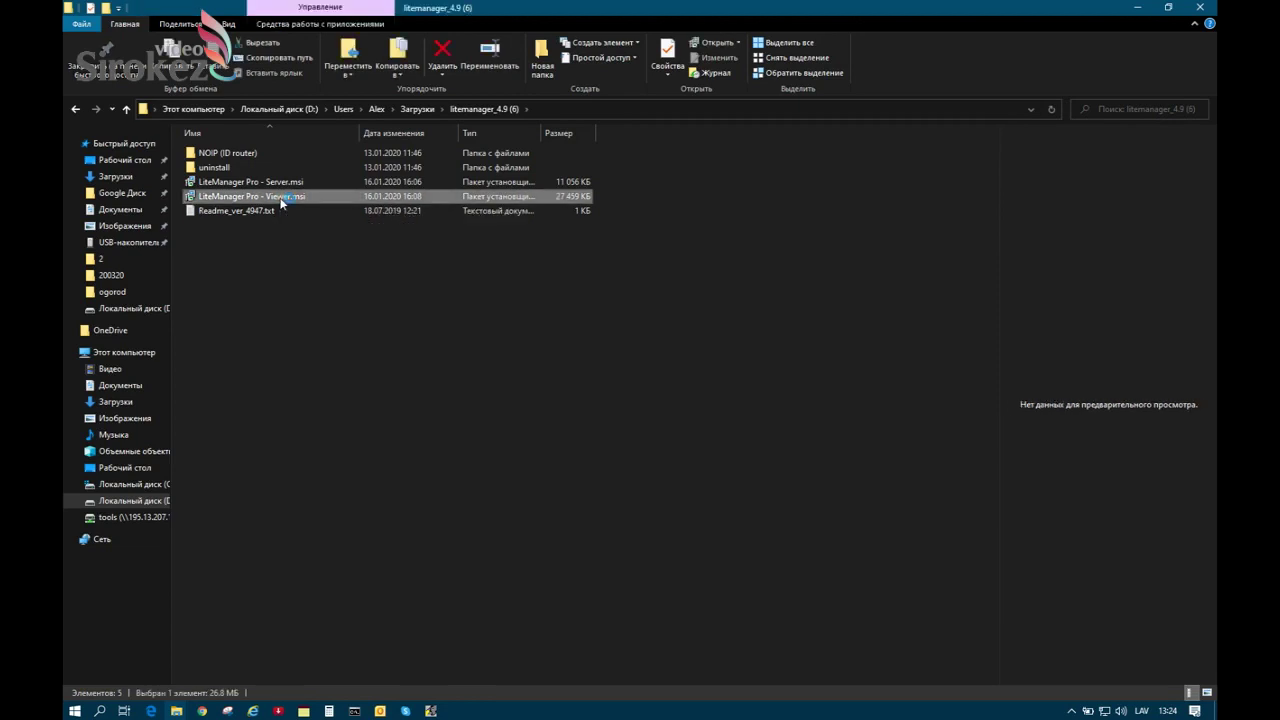
{"action": "double_click", "coordinate": [281, 201]}
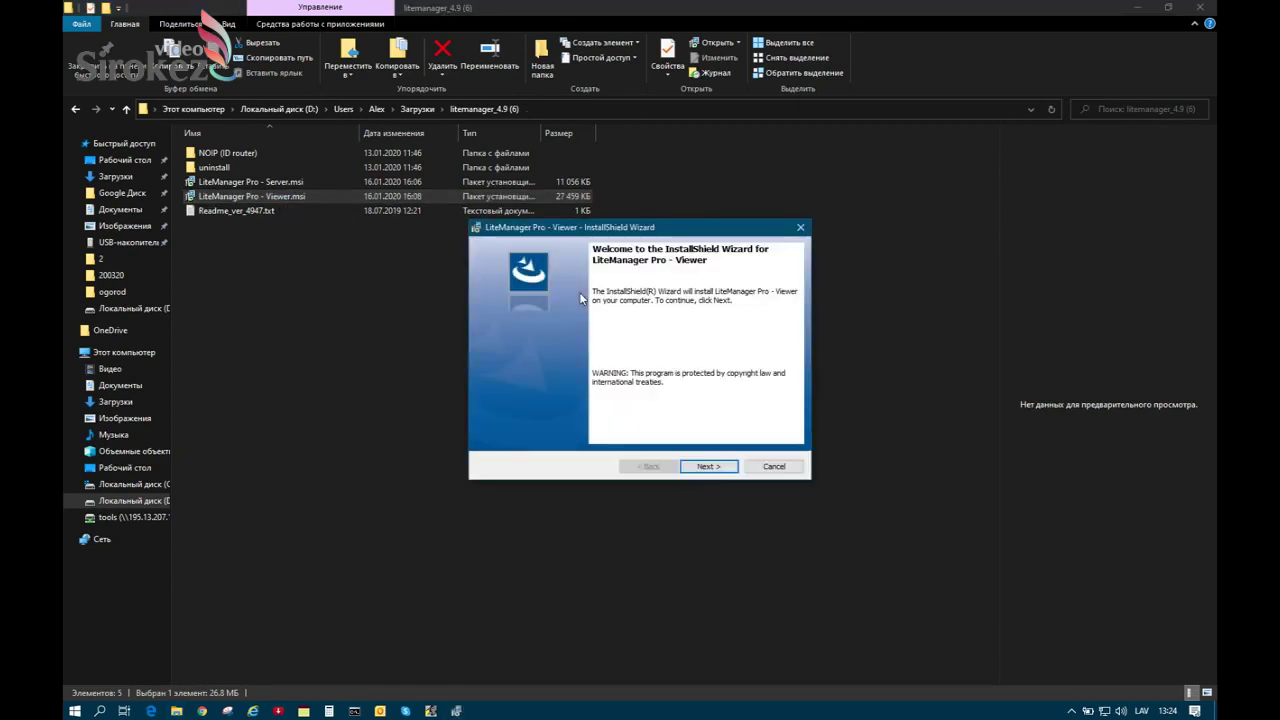
{"action": "left_click", "coordinate": [709, 466]}
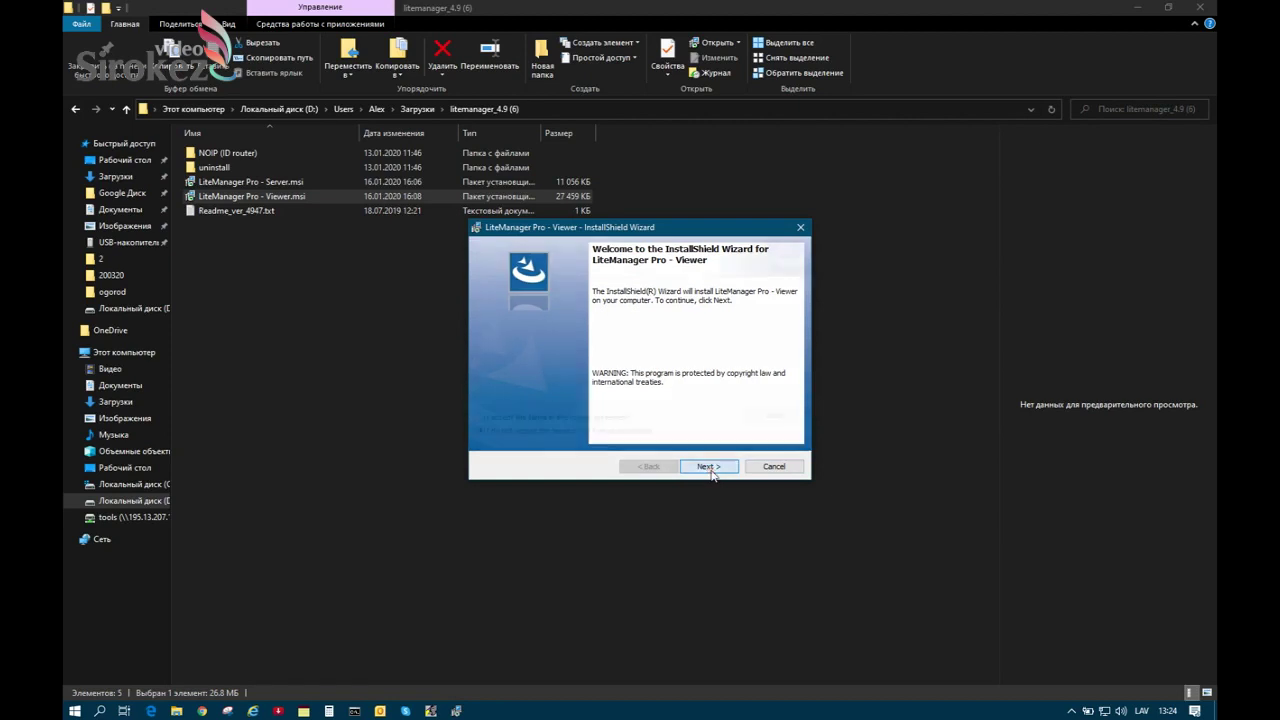
{"action": "left_click", "coordinate": [511, 418]}
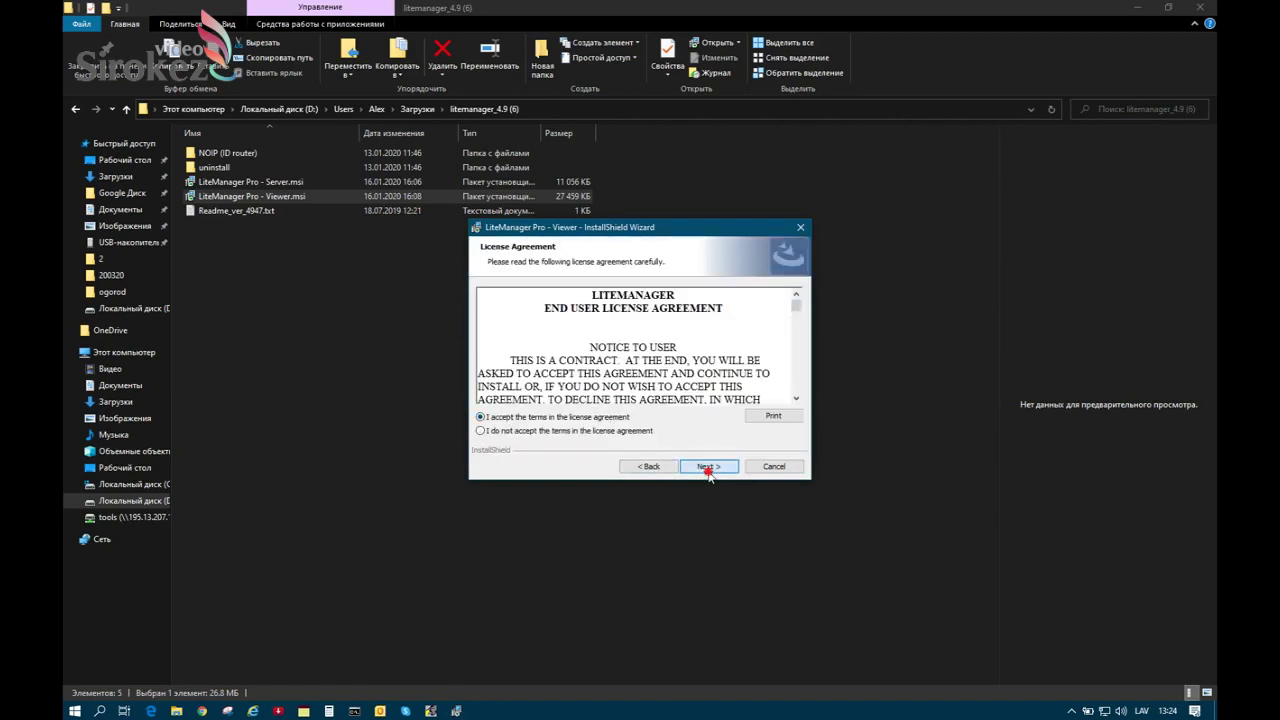
{"action": "left_click", "coordinate": [709, 466]}
{"action": "left_click", "coordinate": [708, 468]}
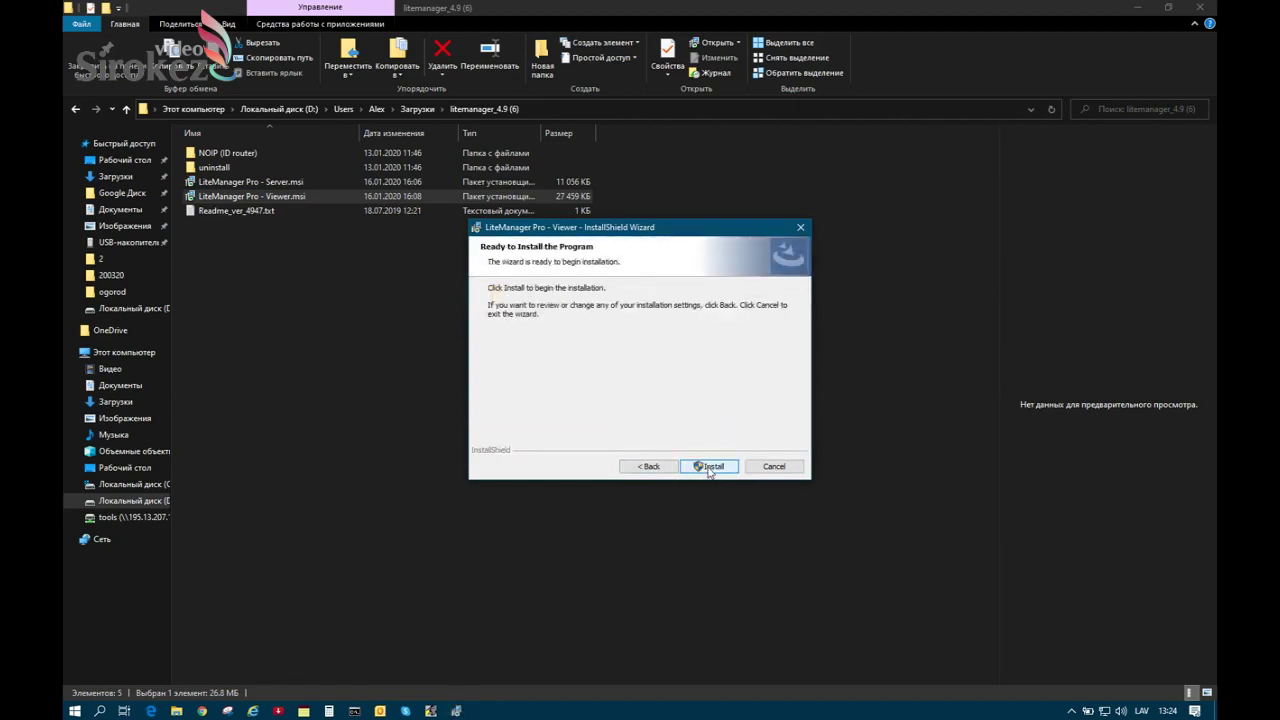
{"action": "left_click", "coordinate": [707, 462]}
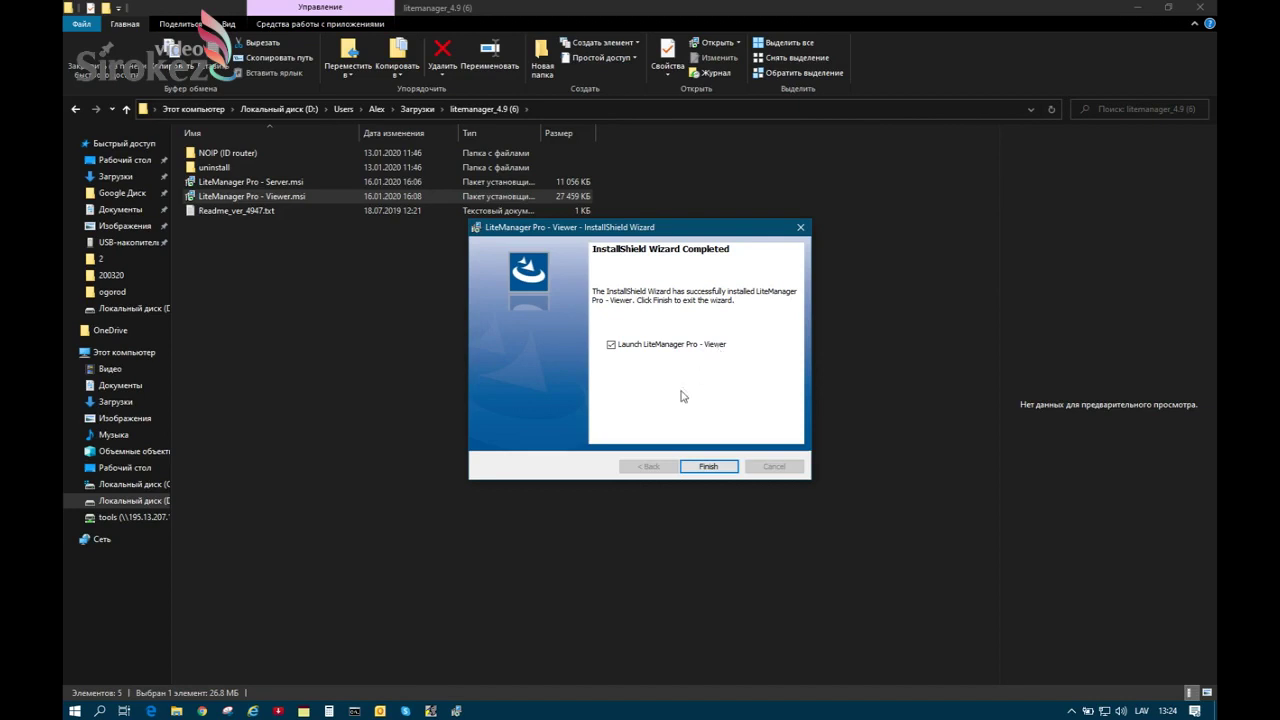
{"action": "left_click", "coordinate": [697, 468]}
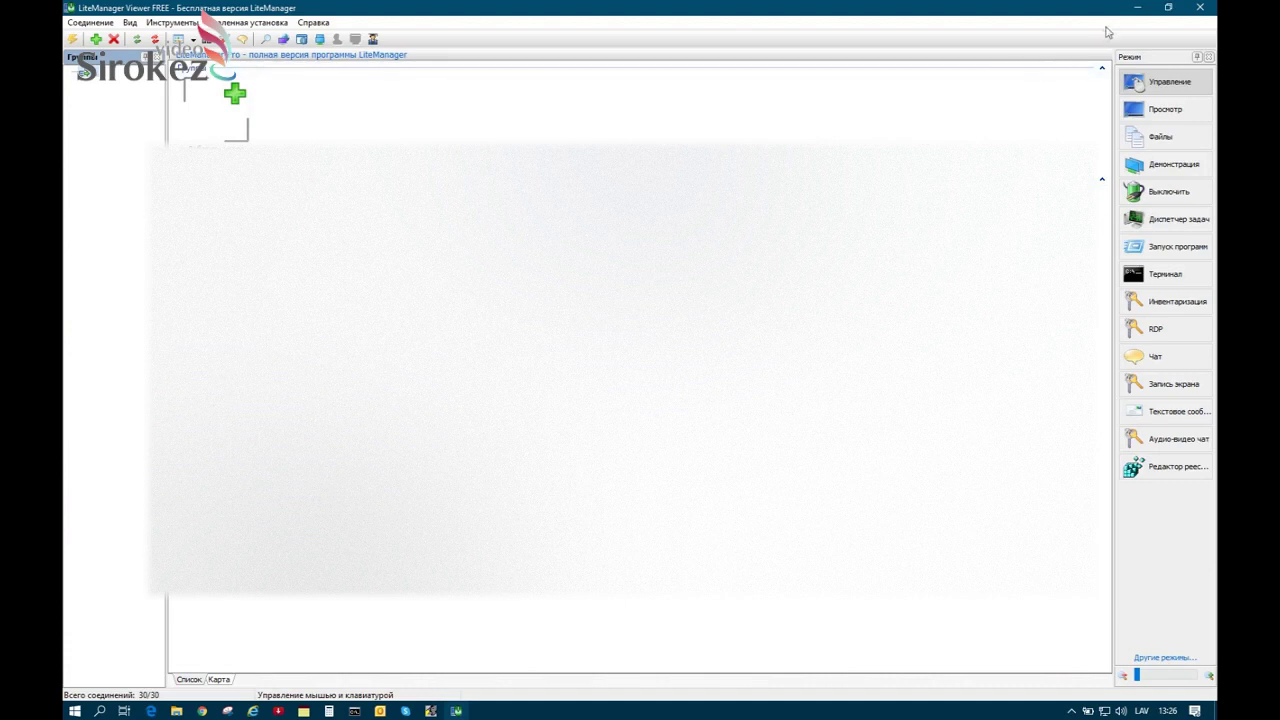
{"action": "left_click", "coordinate": [1137, 8]}
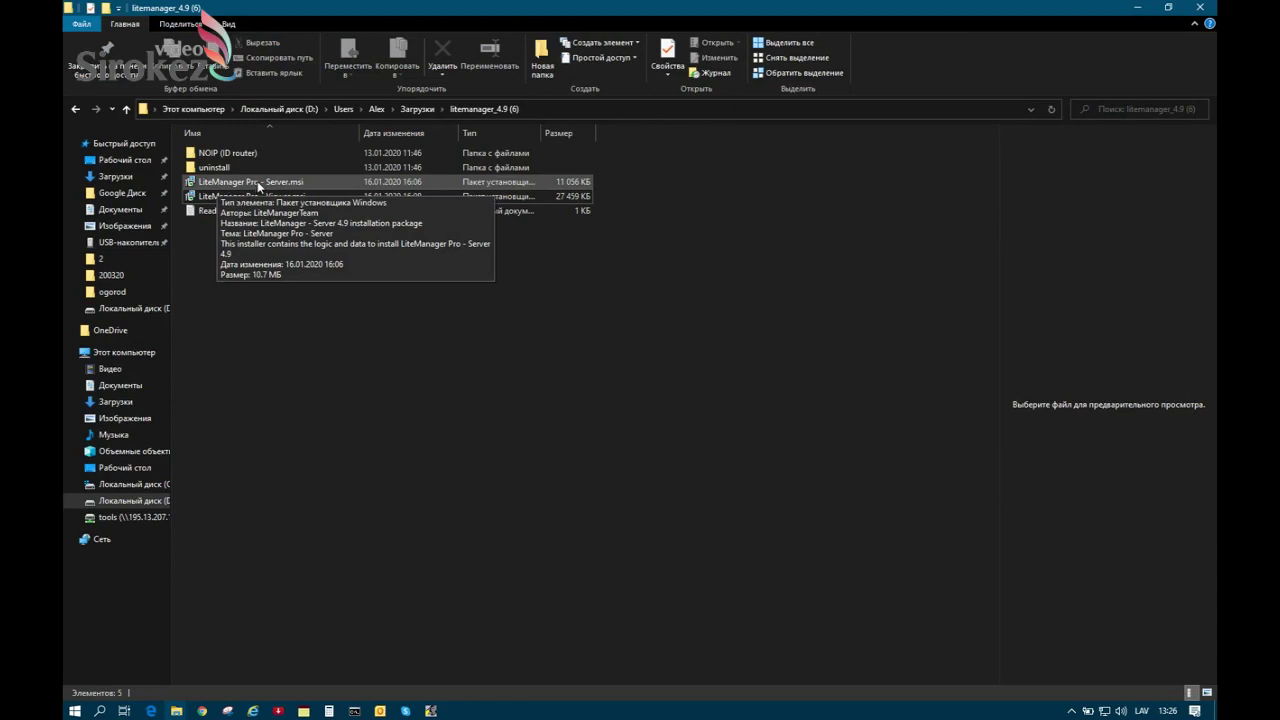
Run the LiteManager Pro - Server MSI package, accept the license agreement and start the installation.
{"action": "left_click", "coordinate": [258, 185]}
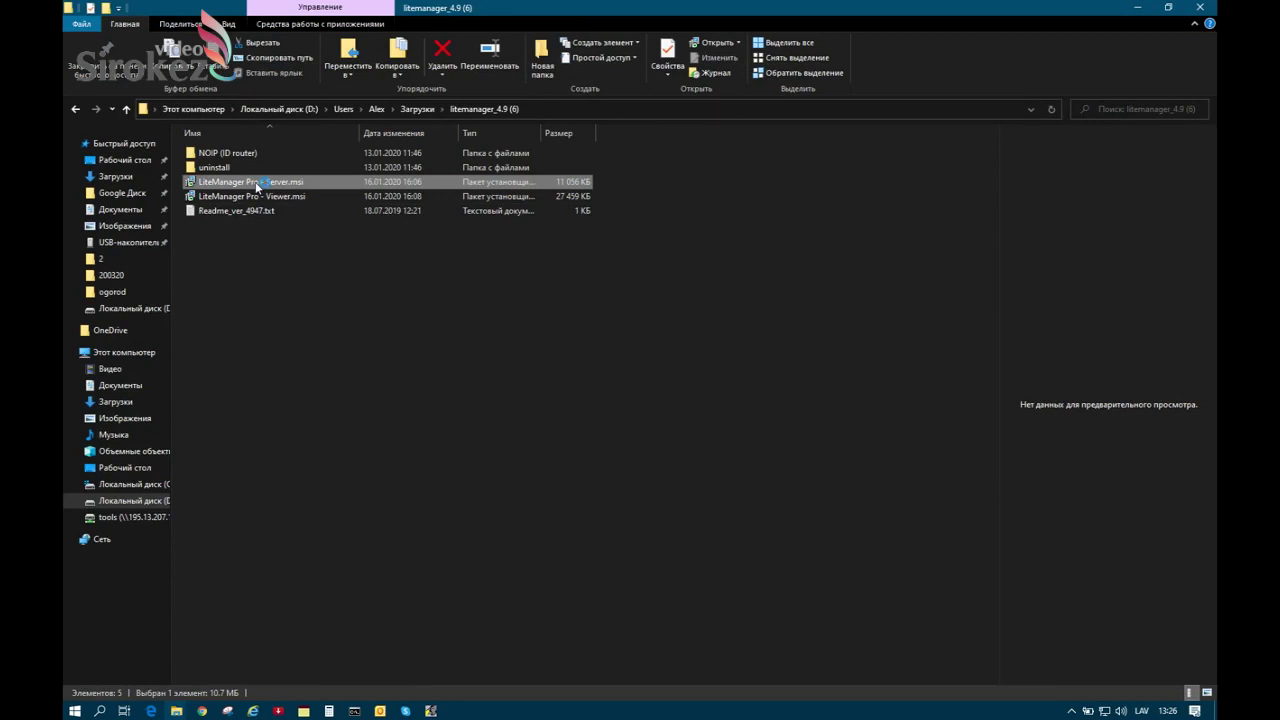
{"action": "double_click", "coordinate": [258, 185]}
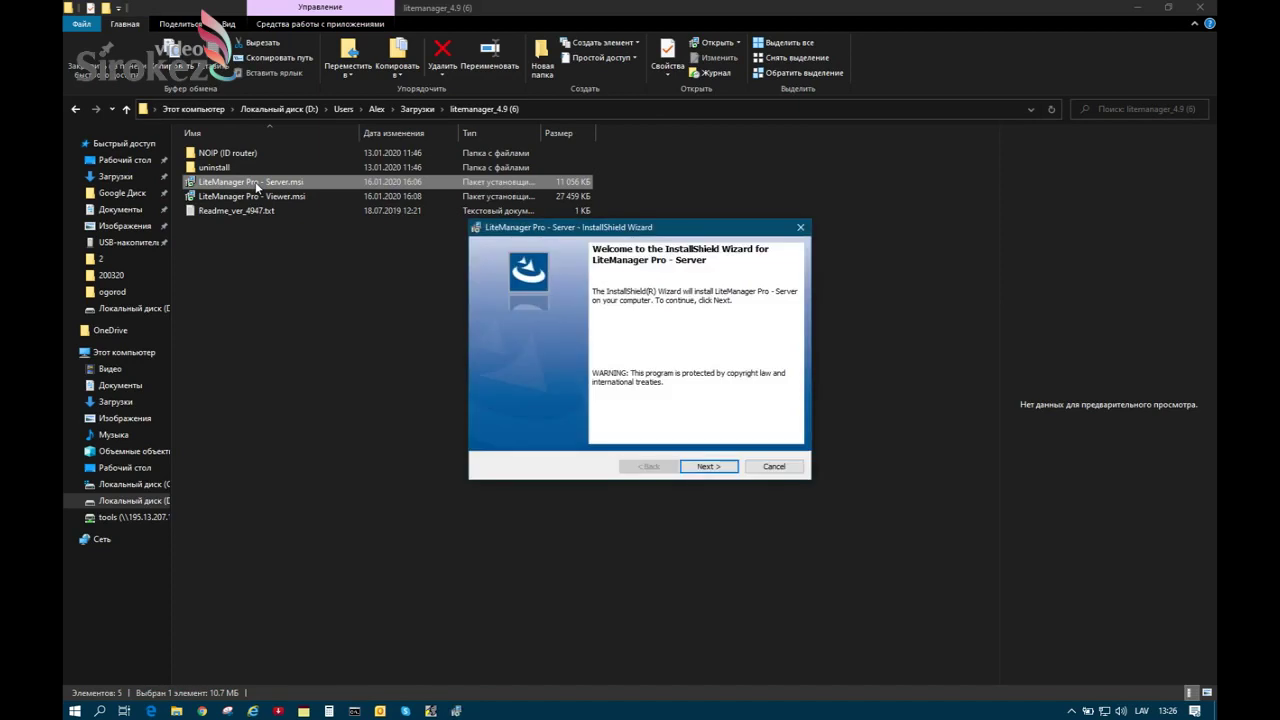
{"action": "left_click", "coordinate": [697, 467]}
{"action": "left_click", "coordinate": [483, 416]}
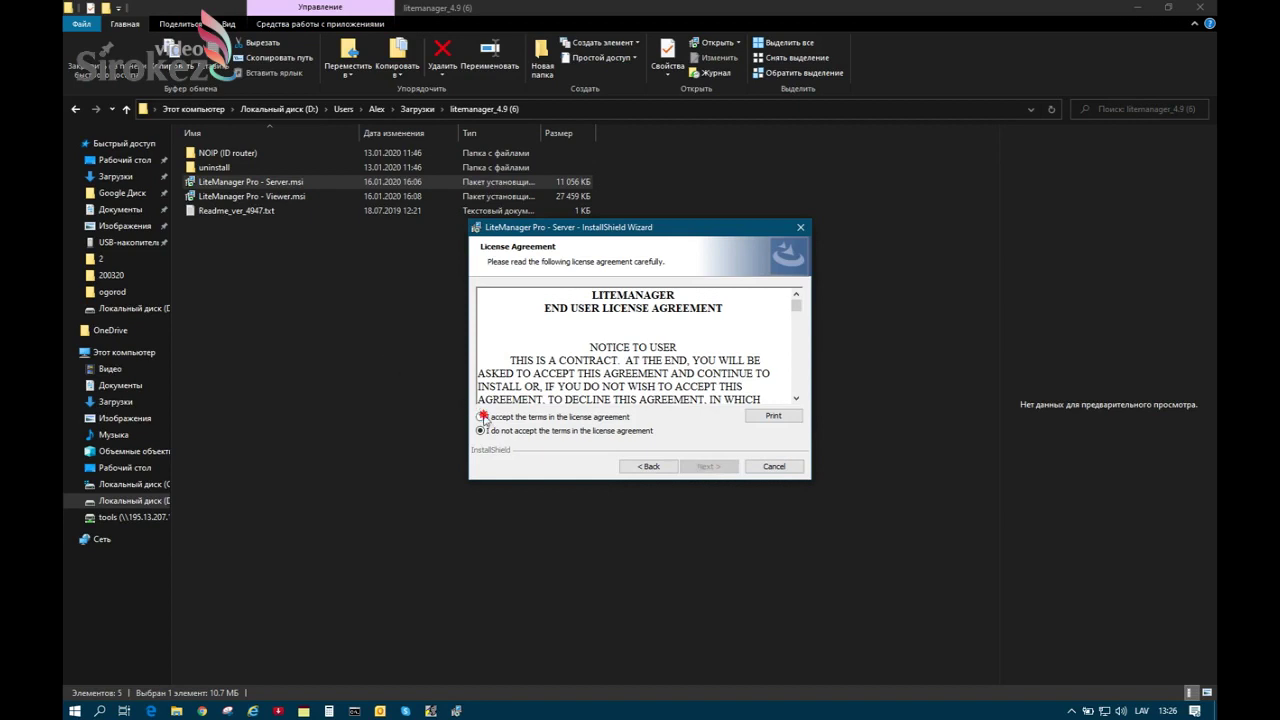
{"action": "left_click", "coordinate": [706, 469]}
{"action": "left_click", "coordinate": [706, 468]}
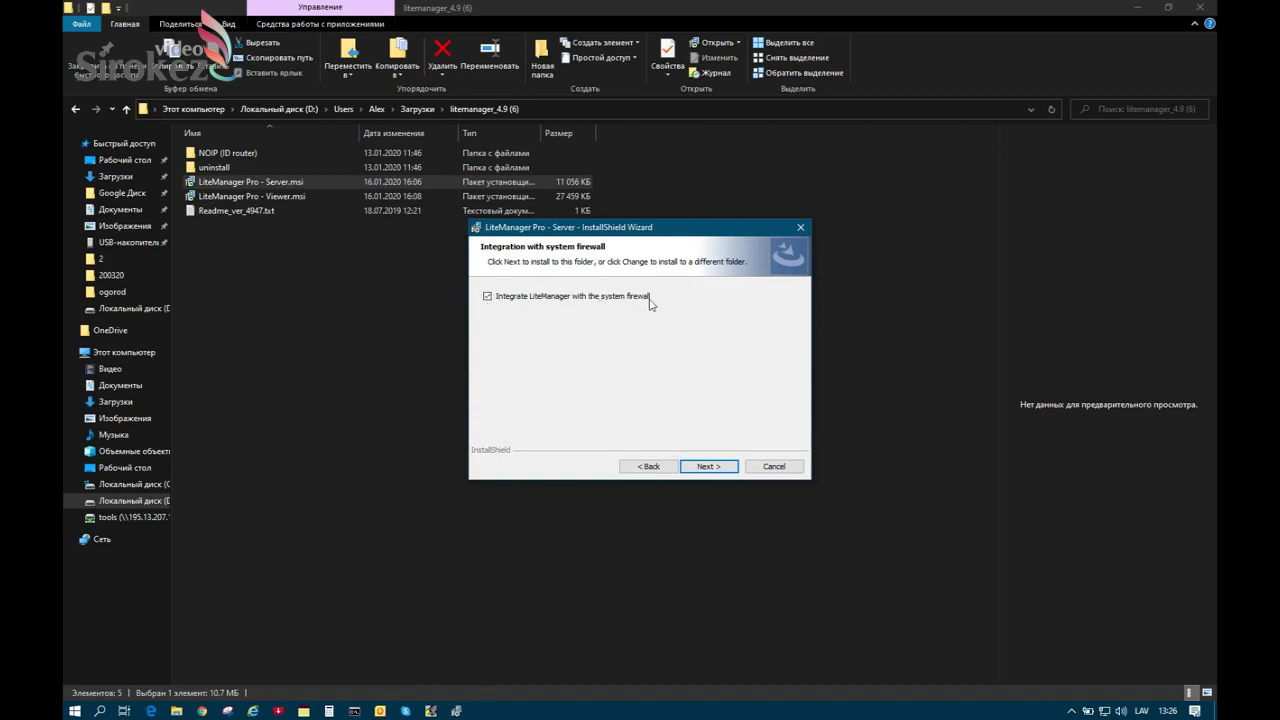
{"action": "left_click", "coordinate": [488, 297]}
{"action": "left_click", "coordinate": [717, 468]}
{"action": "left_click", "coordinate": [714, 468]}
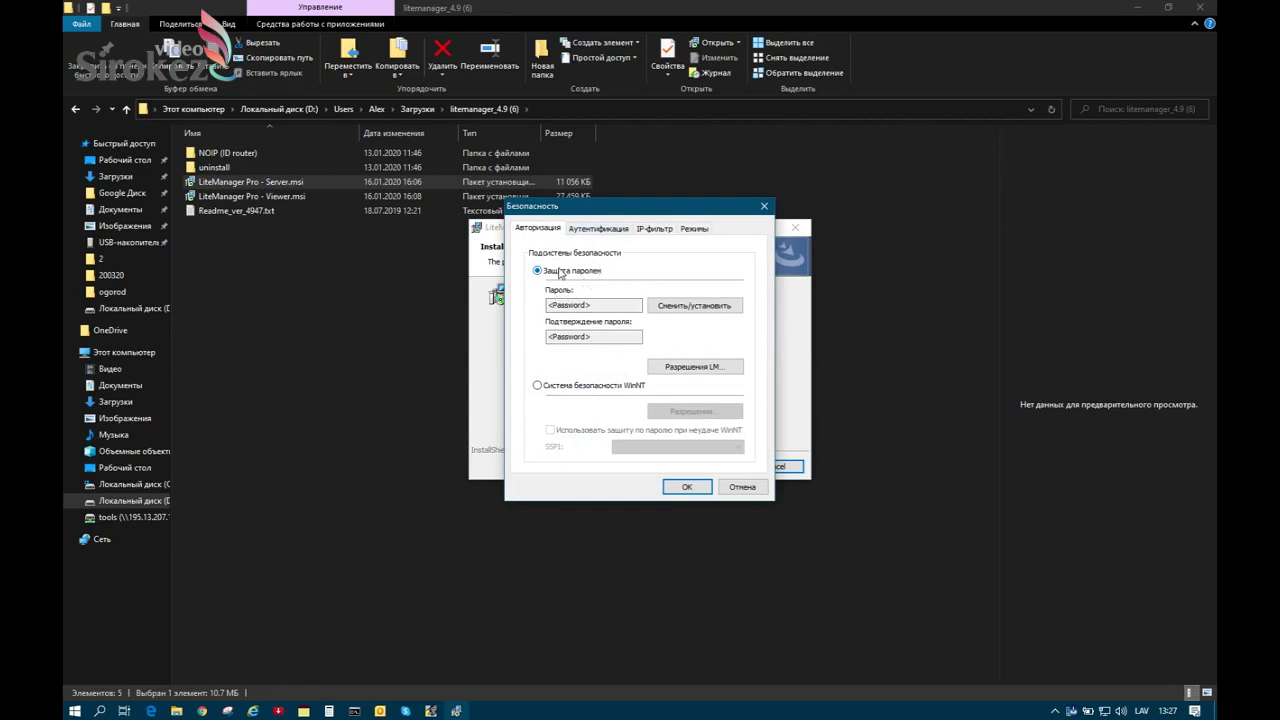
Set a new server access password with password protection selected, enter the password confirmation and accept the security settings.
{"action": "left_click", "coordinate": [549, 305]}
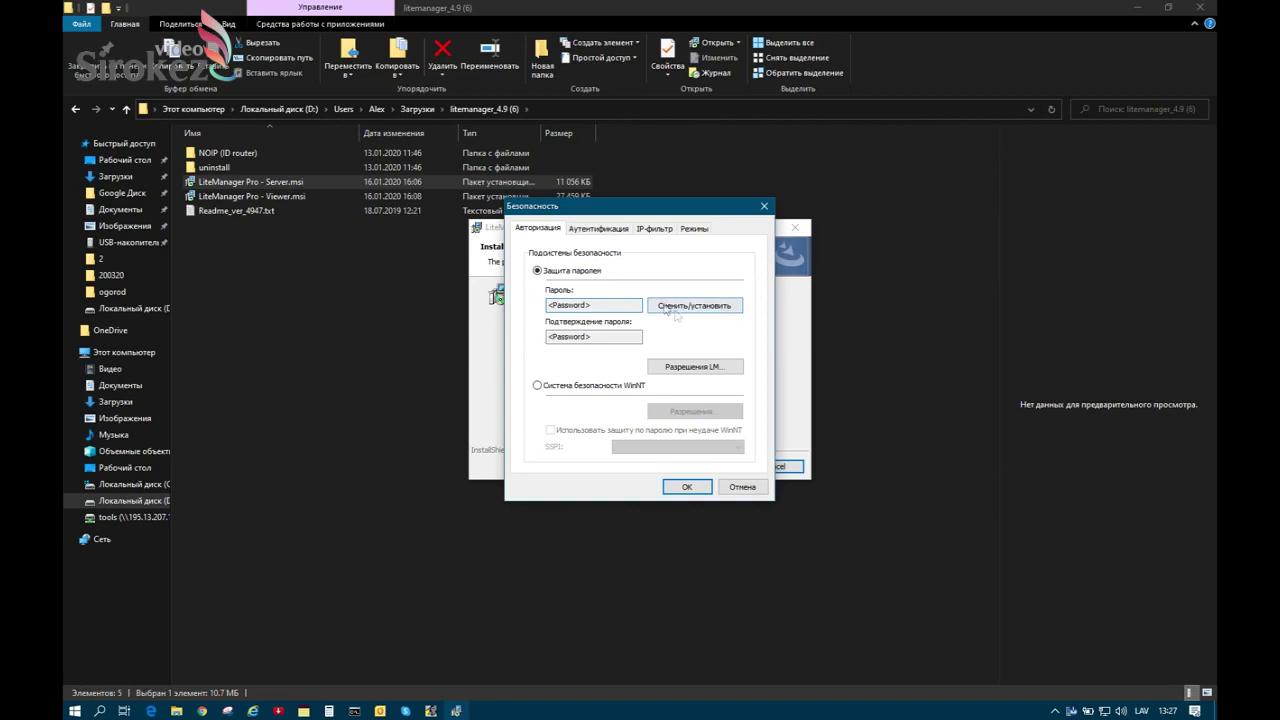
{"action": "left_click", "coordinate": [661, 307]}
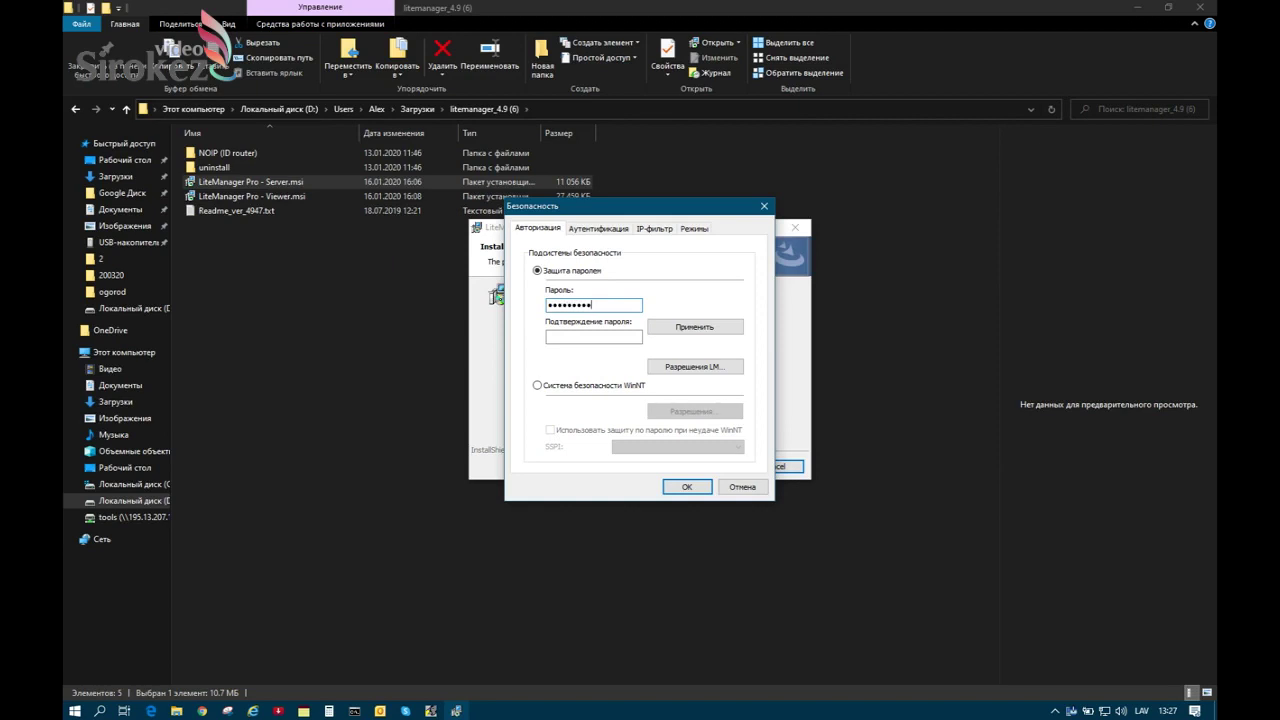
{"action": "left_click", "coordinate": [555, 337]}
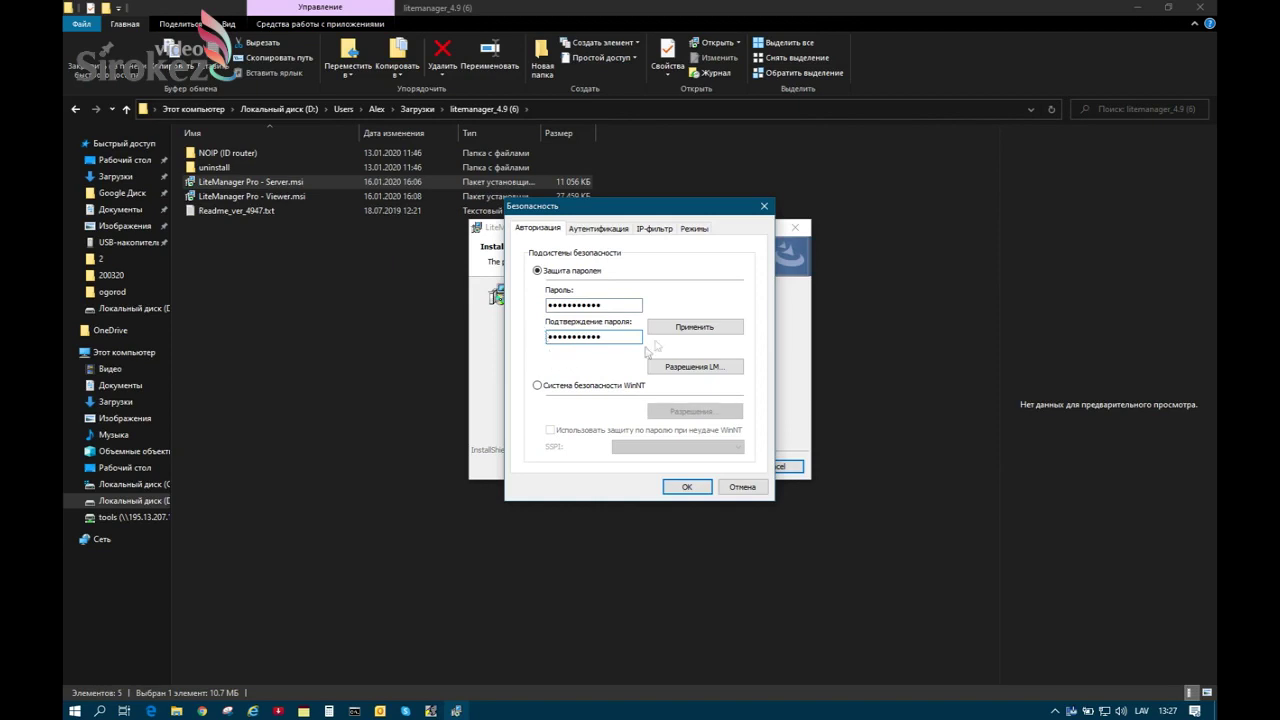
{"action": "left_click", "coordinate": [686, 488]}
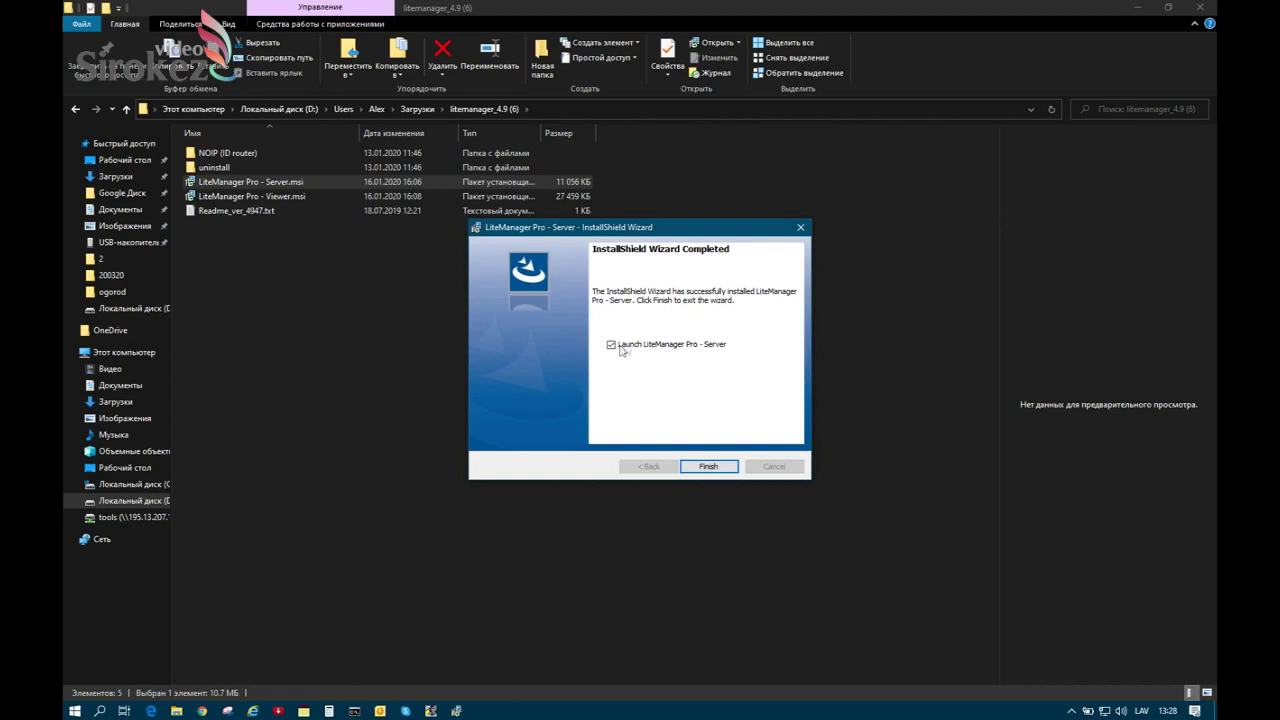
Finish the Server installation with launching enabled and connect the server by ID, leaving the PIN option off.
{"action": "left_click", "coordinate": [708, 466]}
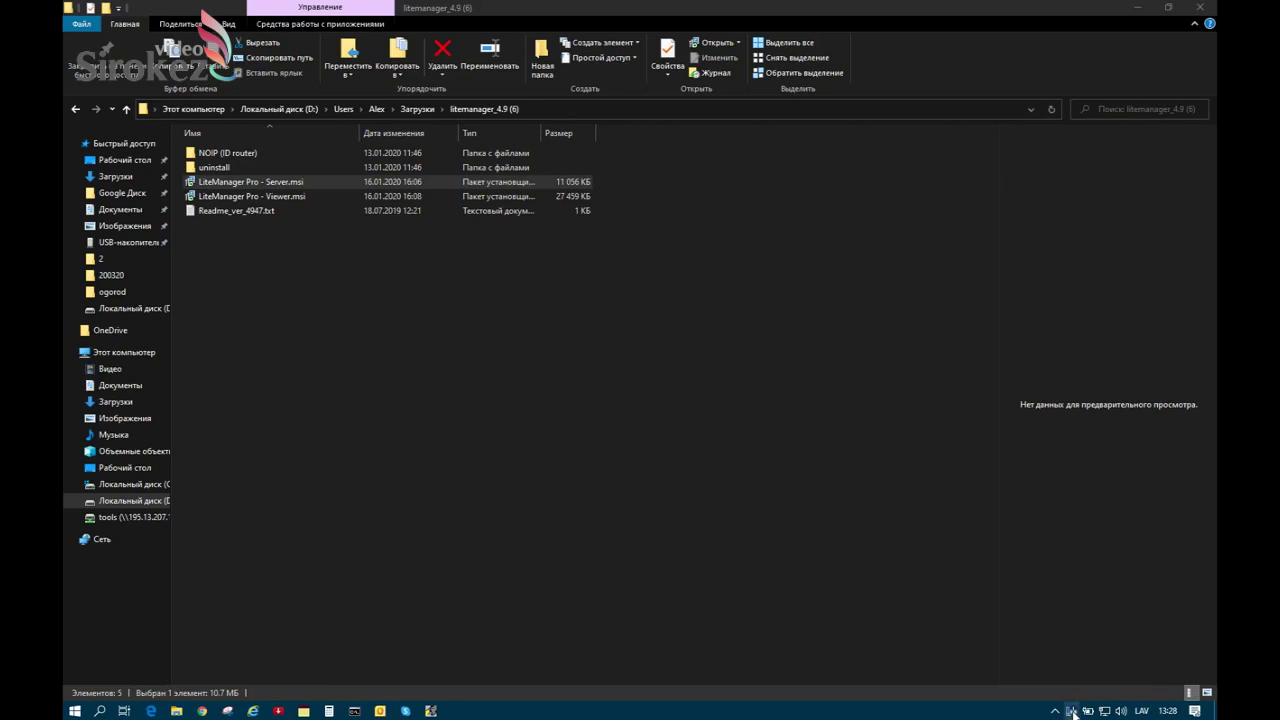
{"action": "left_click", "coordinate": [1072, 712]}
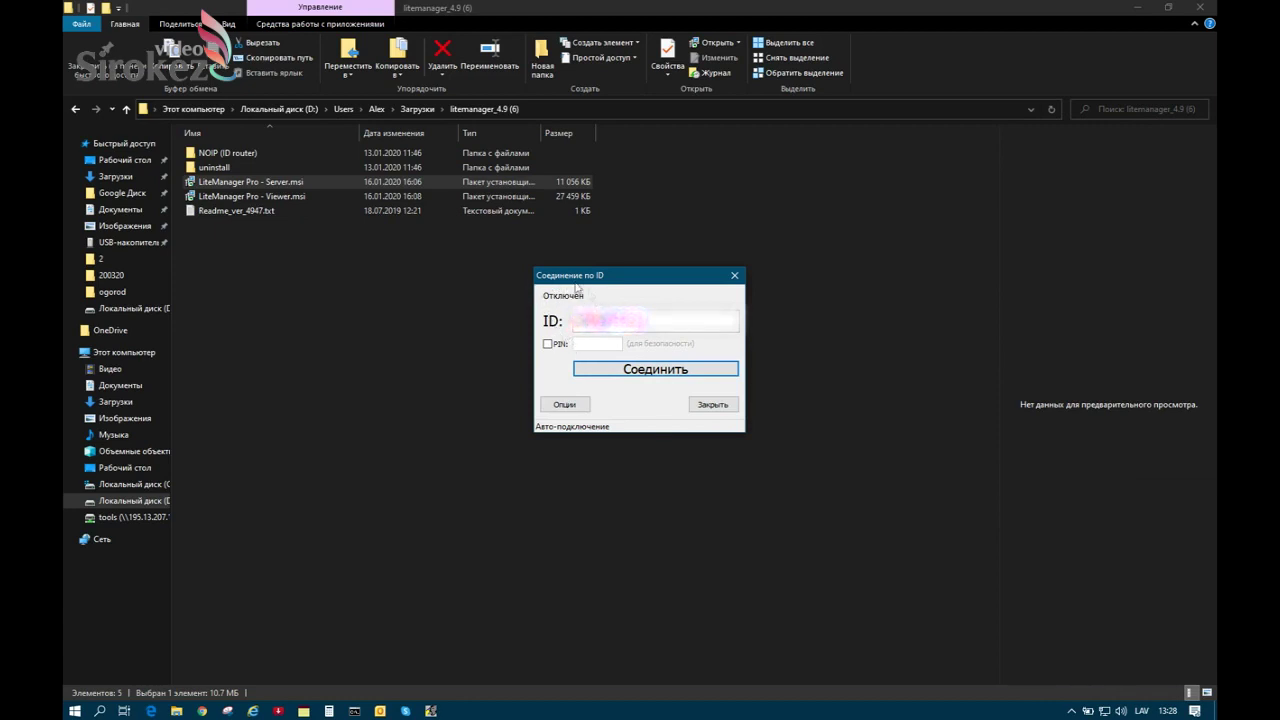
{"action": "left_click", "coordinate": [650, 374]}
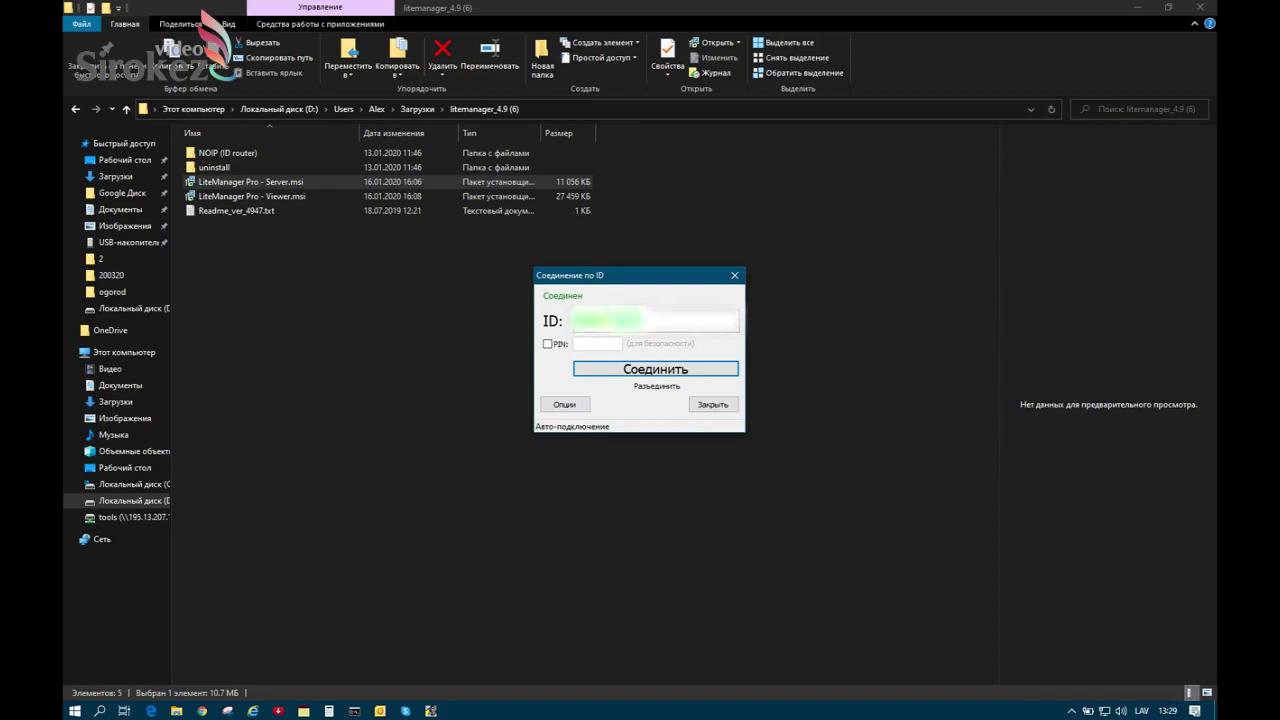
Examine the main ID connection options for auto-connection and the shared NoIP server, without saving any changes.
{"action": "left_click", "coordinate": [565, 405]}
{"action": "left_click", "coordinate": [560, 297]}
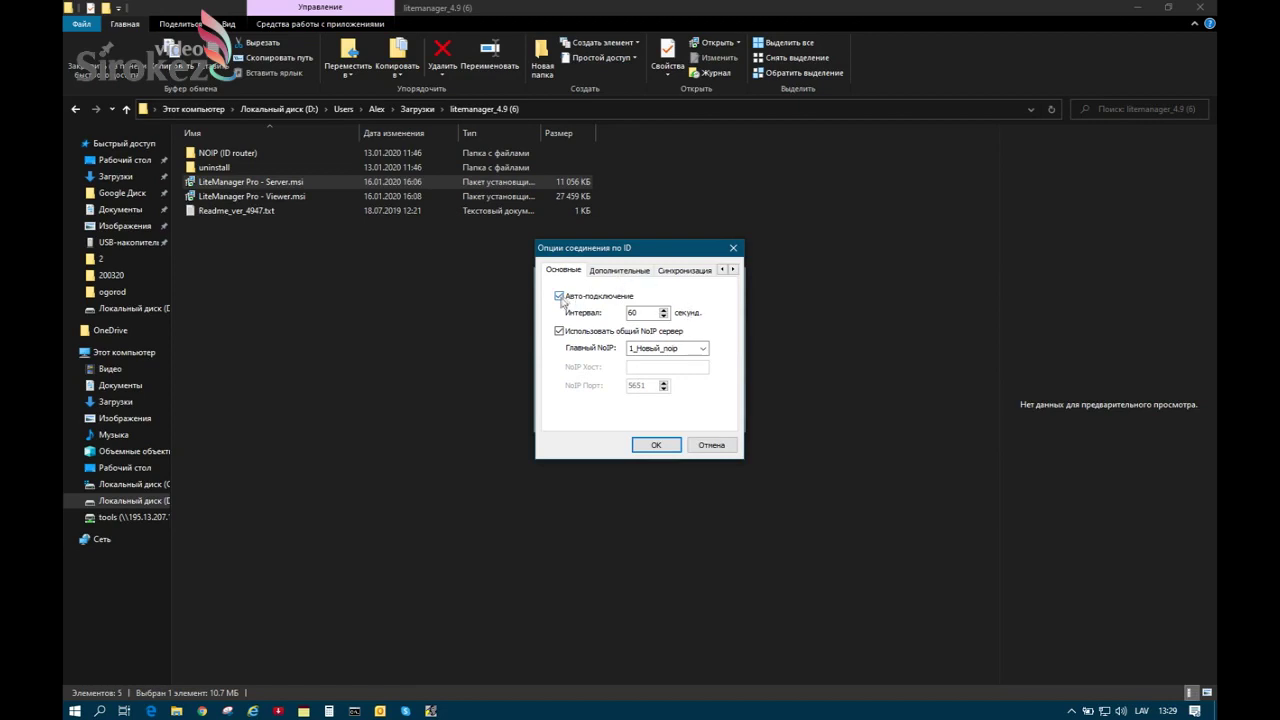
{"action": "left_click", "coordinate": [559, 295]}
{"action": "left_click", "coordinate": [734, 248]}
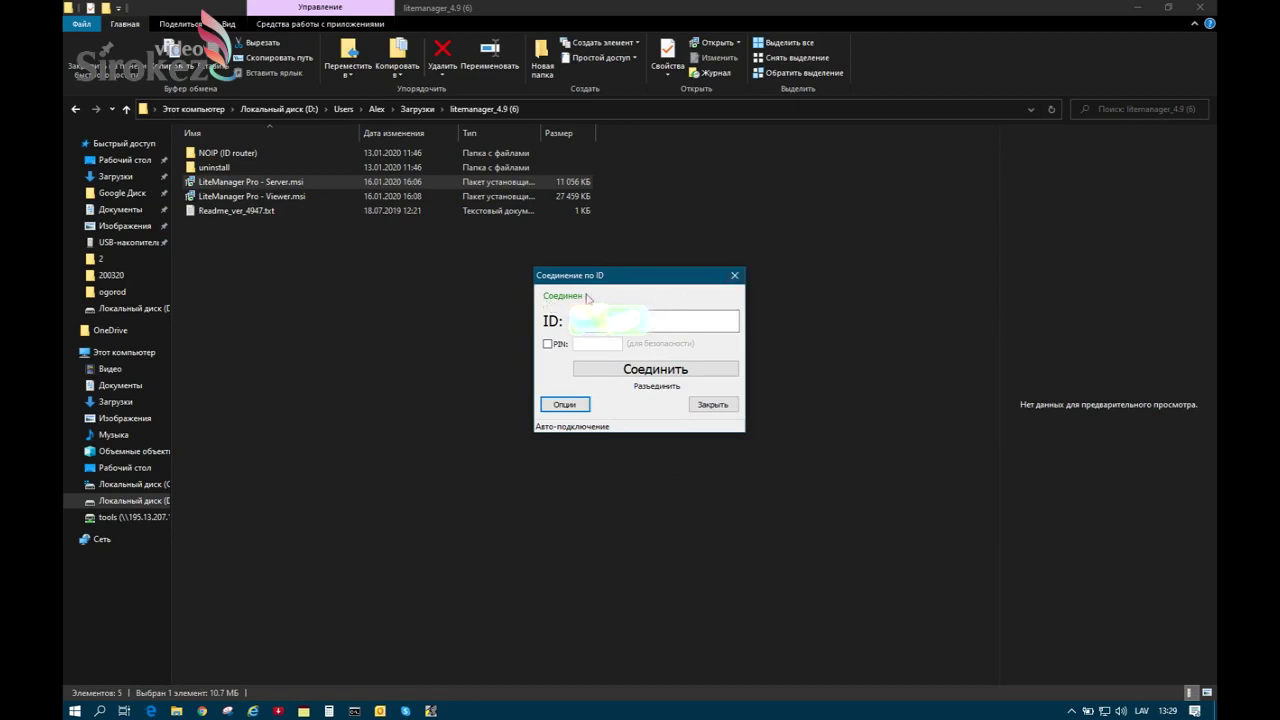
{"action": "left_click", "coordinate": [566, 404]}
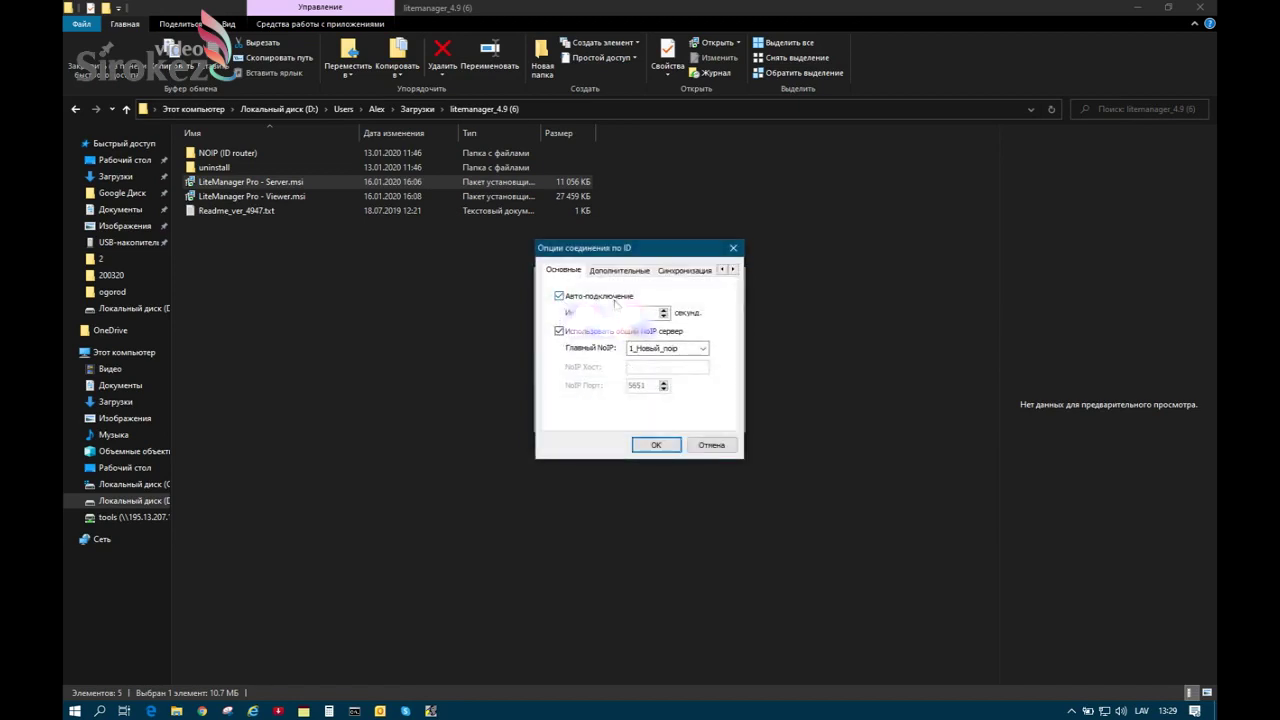
{"action": "left_click", "coordinate": [713, 445]}
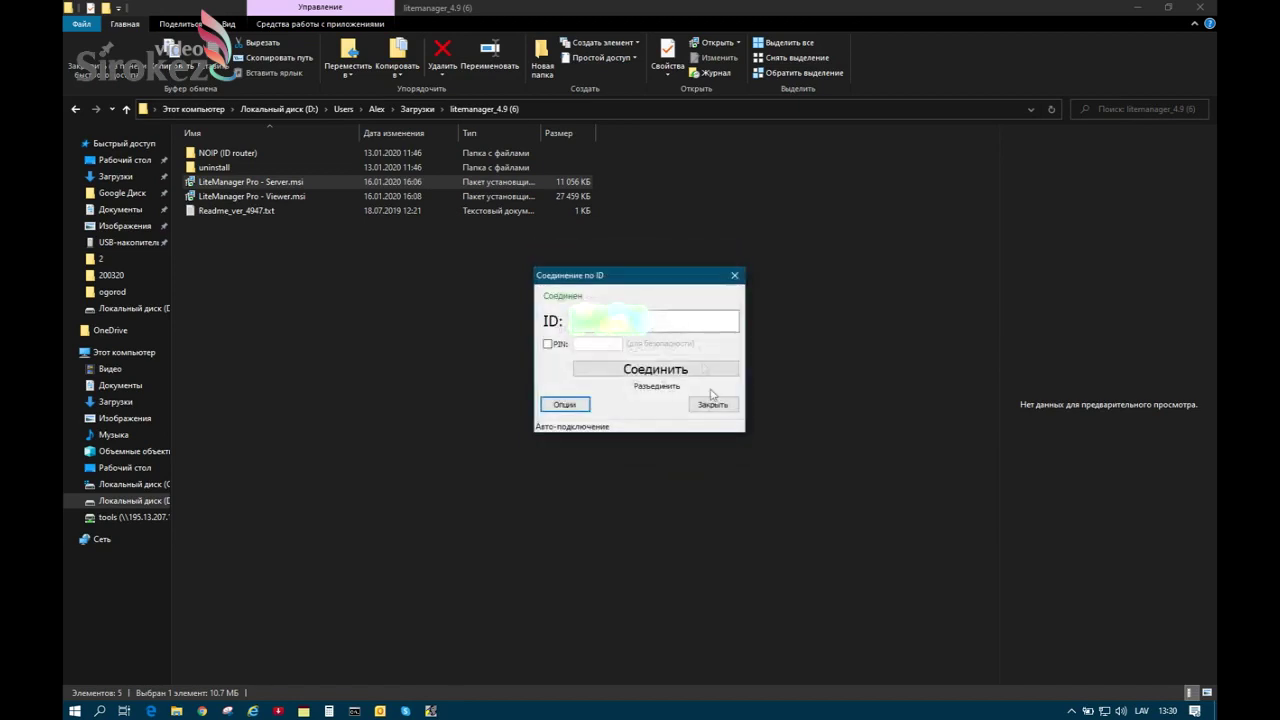
Close the ID connection dialog and the installer folder window, and minimize the browser to show the desktop.
{"action": "left_click", "coordinate": [735, 275]}
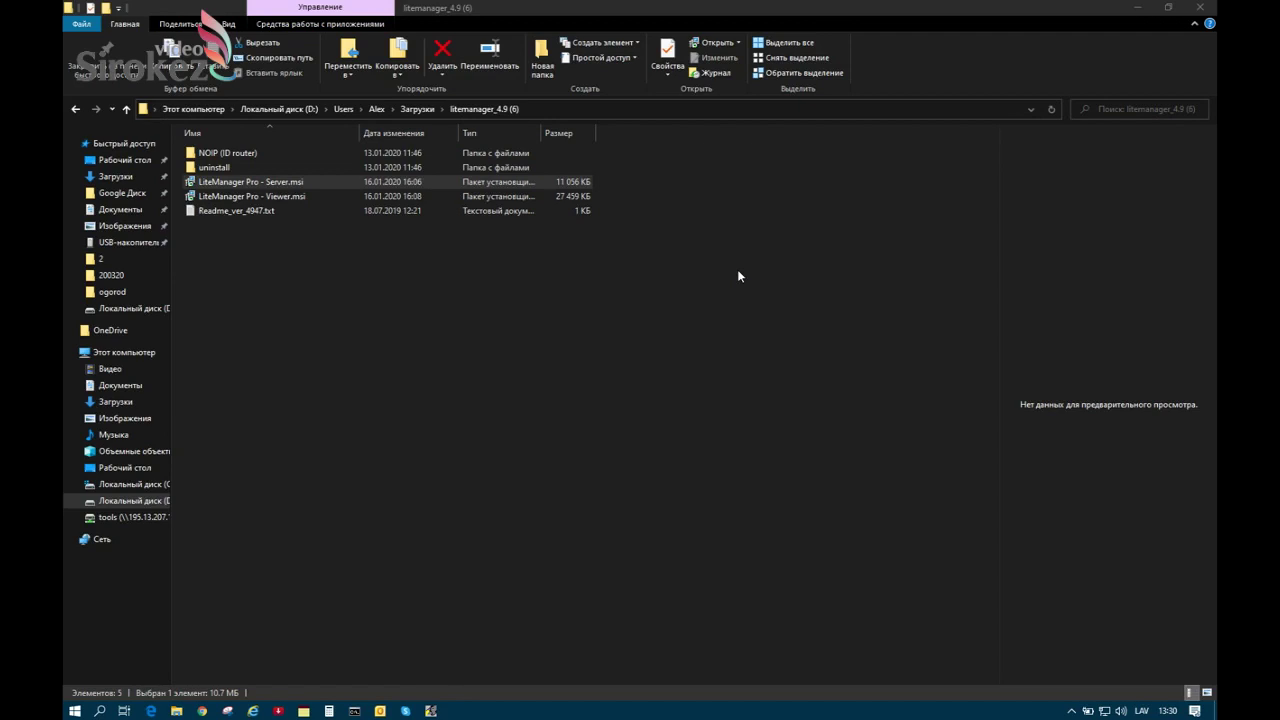
{"action": "left_click", "coordinate": [1200, 10]}
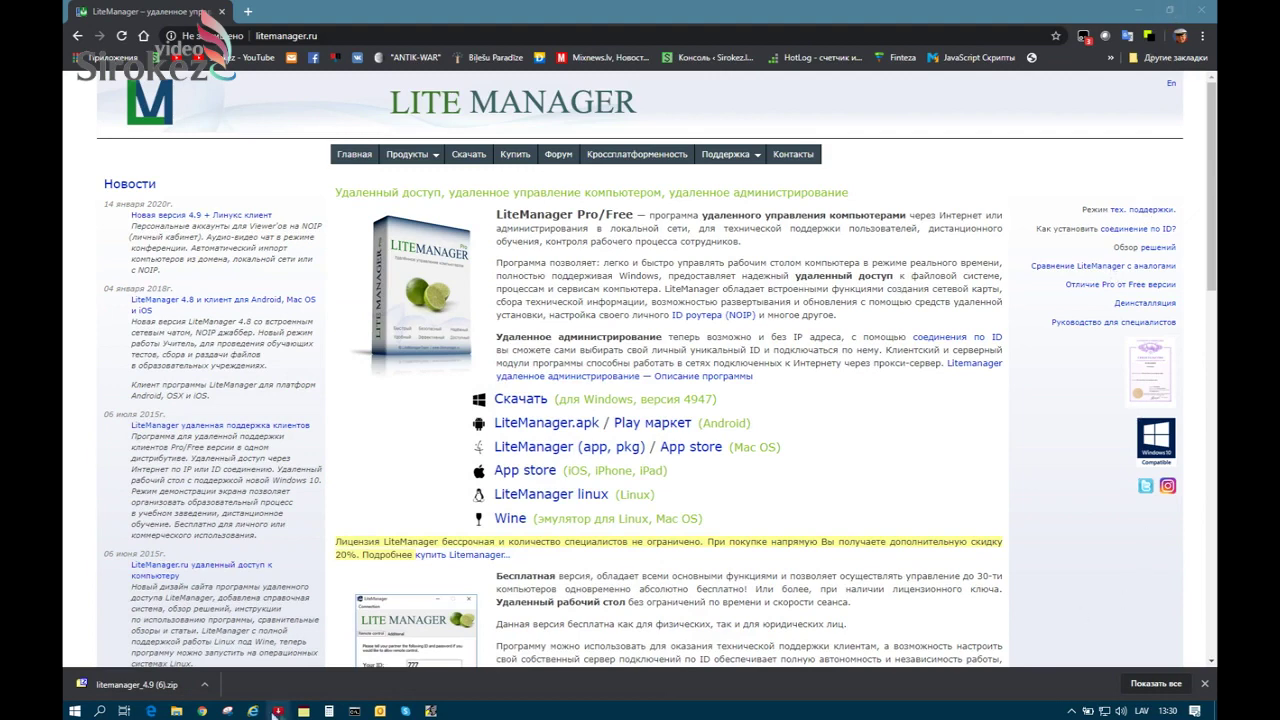
{"action": "left_click", "coordinate": [1140, 10]}
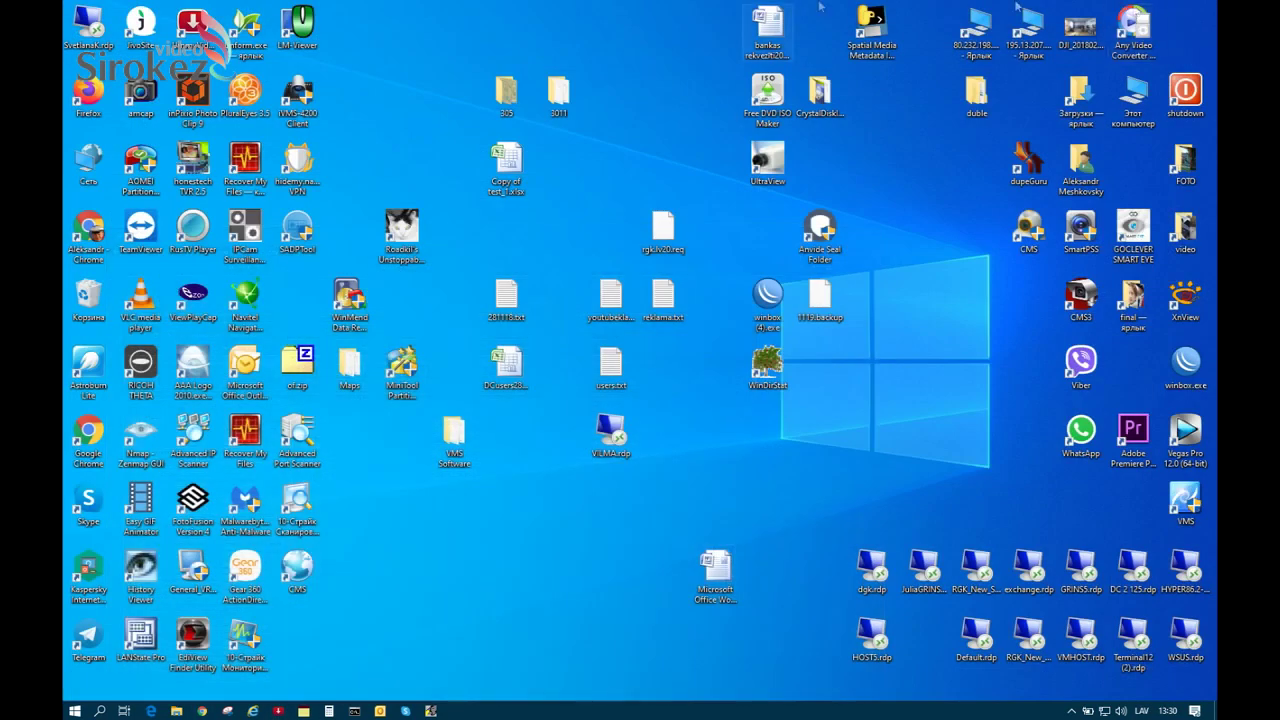
Launch LiteManager Viewer and add a new connection by ID, pasting the server's ID and leaving the PIN option off.
{"action": "double_click", "coordinate": [303, 30]}
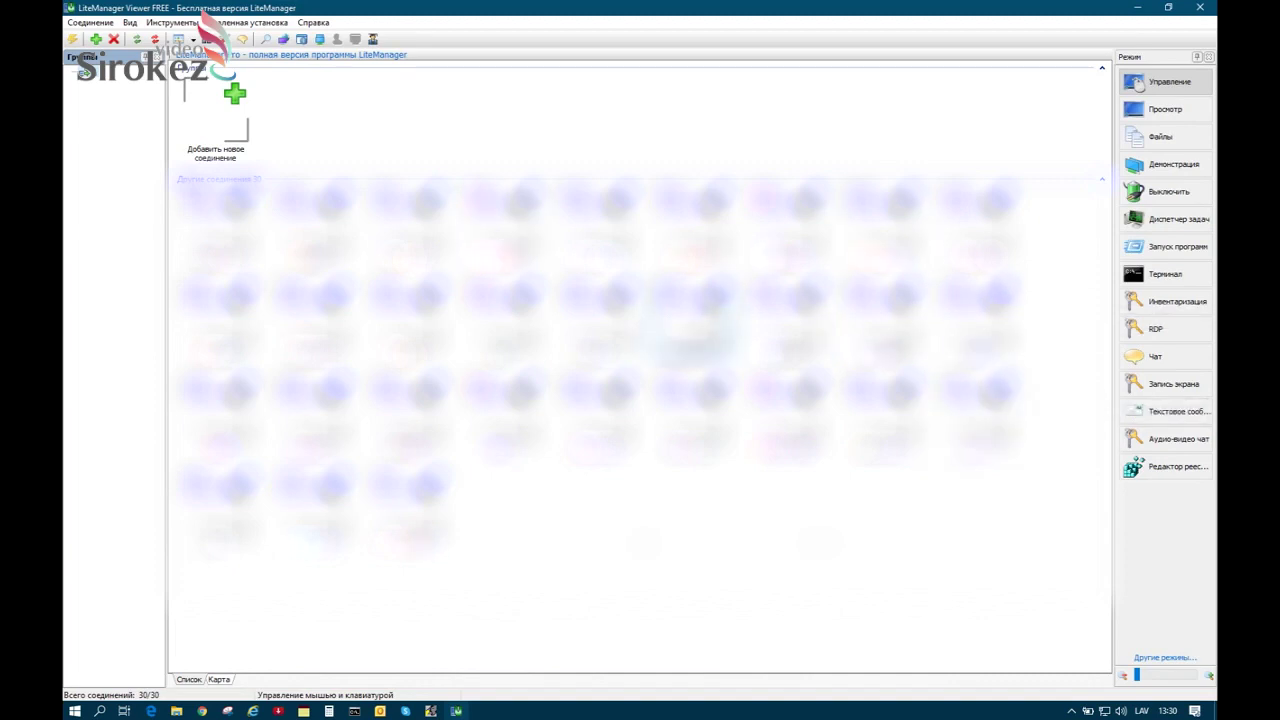
{"action": "left_click", "coordinate": [220, 108]}
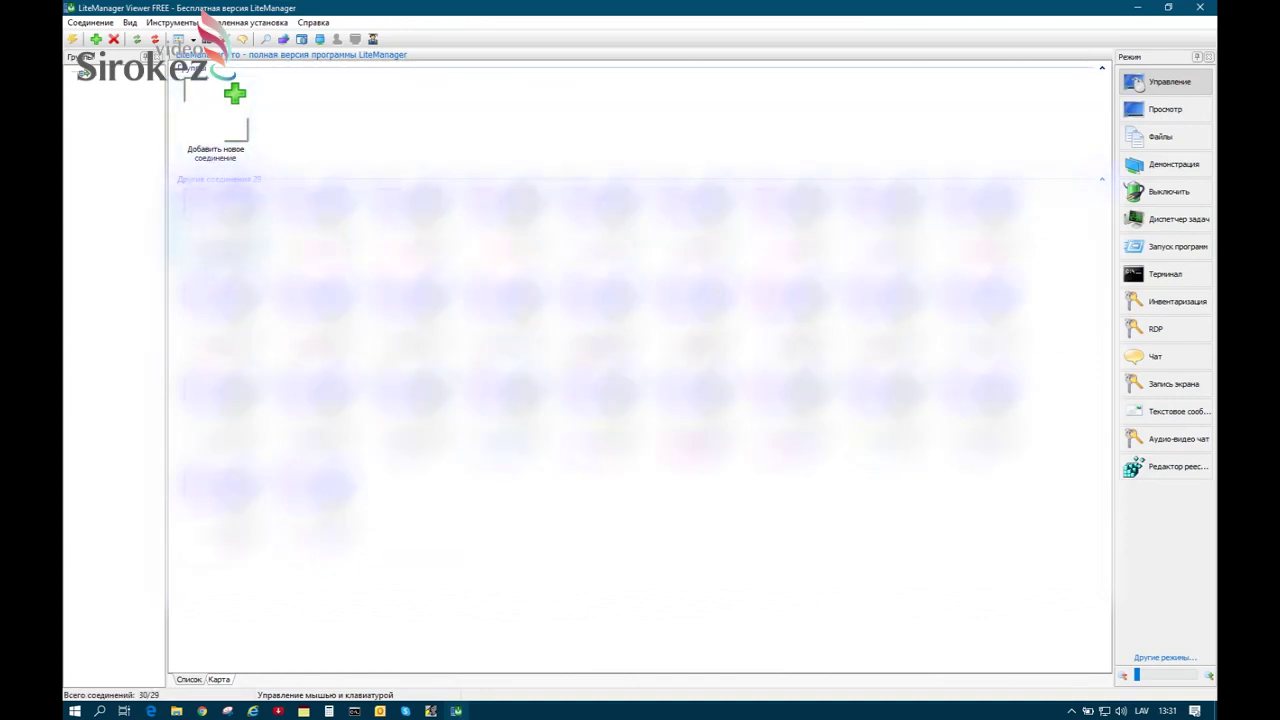
{"action": "double_click", "coordinate": [225, 114]}
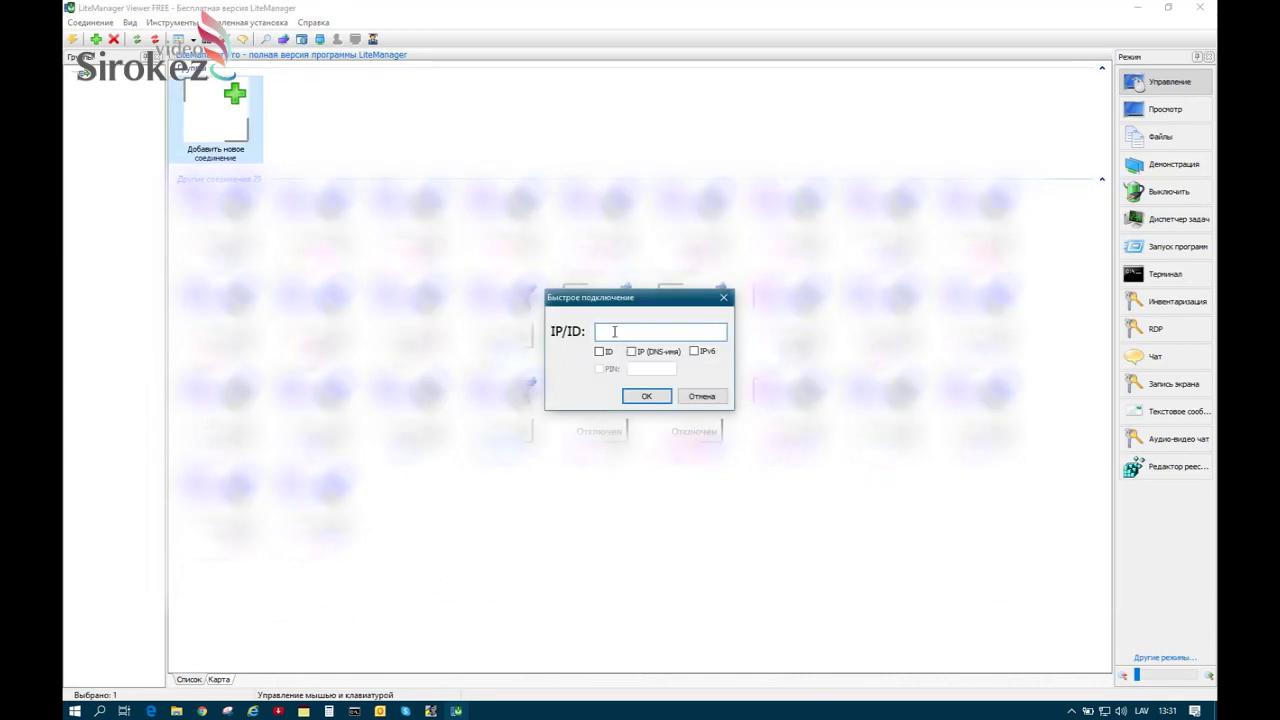
{"action": "right_click", "coordinate": [614, 331]}
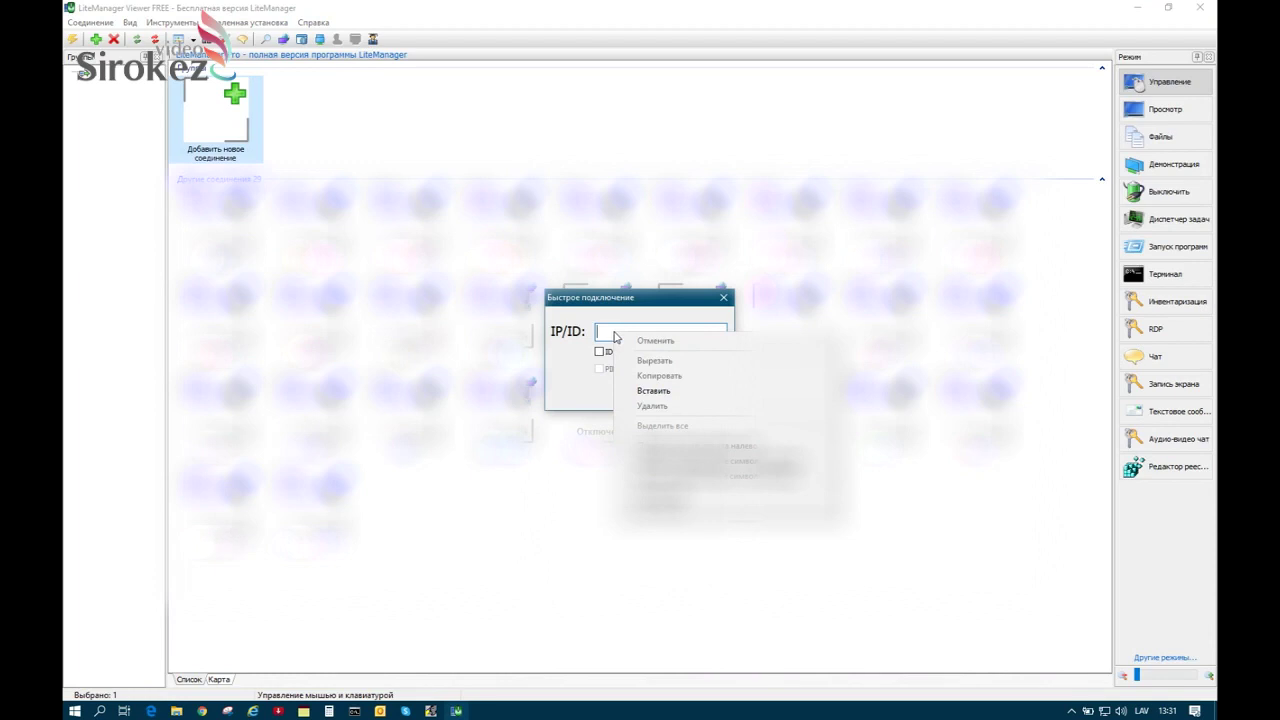
{"action": "left_click", "coordinate": [657, 391]}
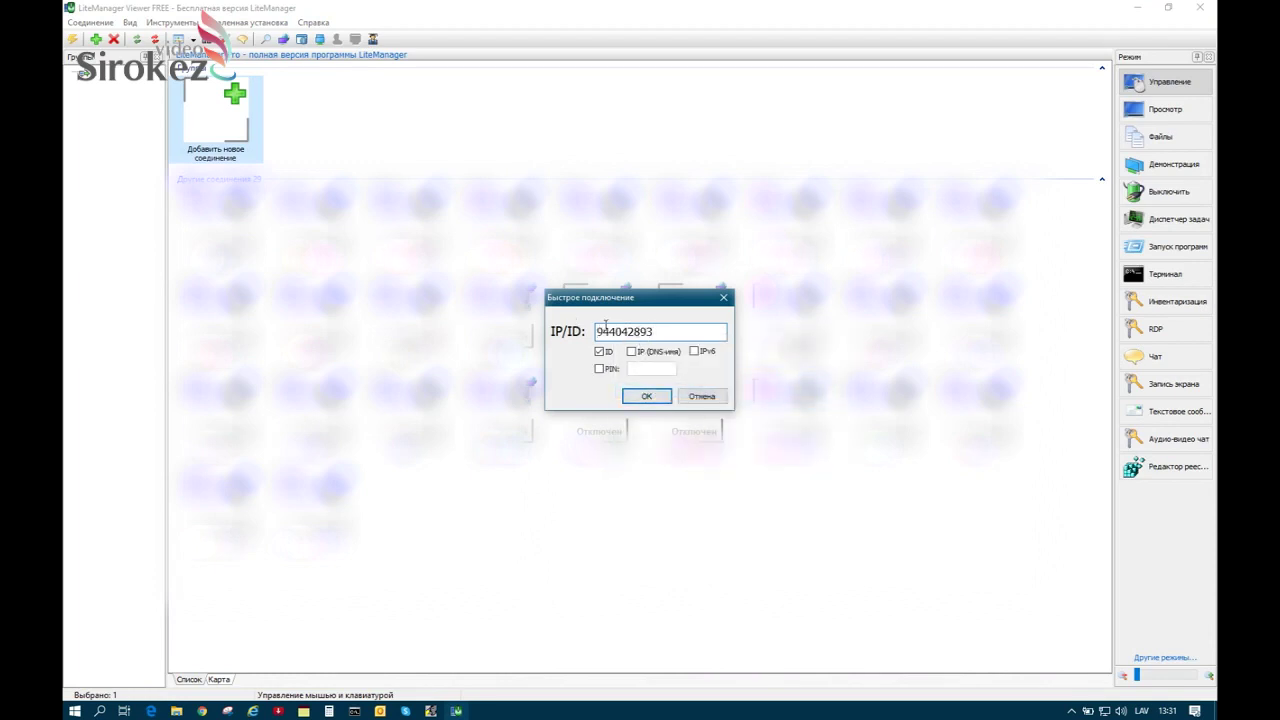
{"action": "key", "text": "Return"}
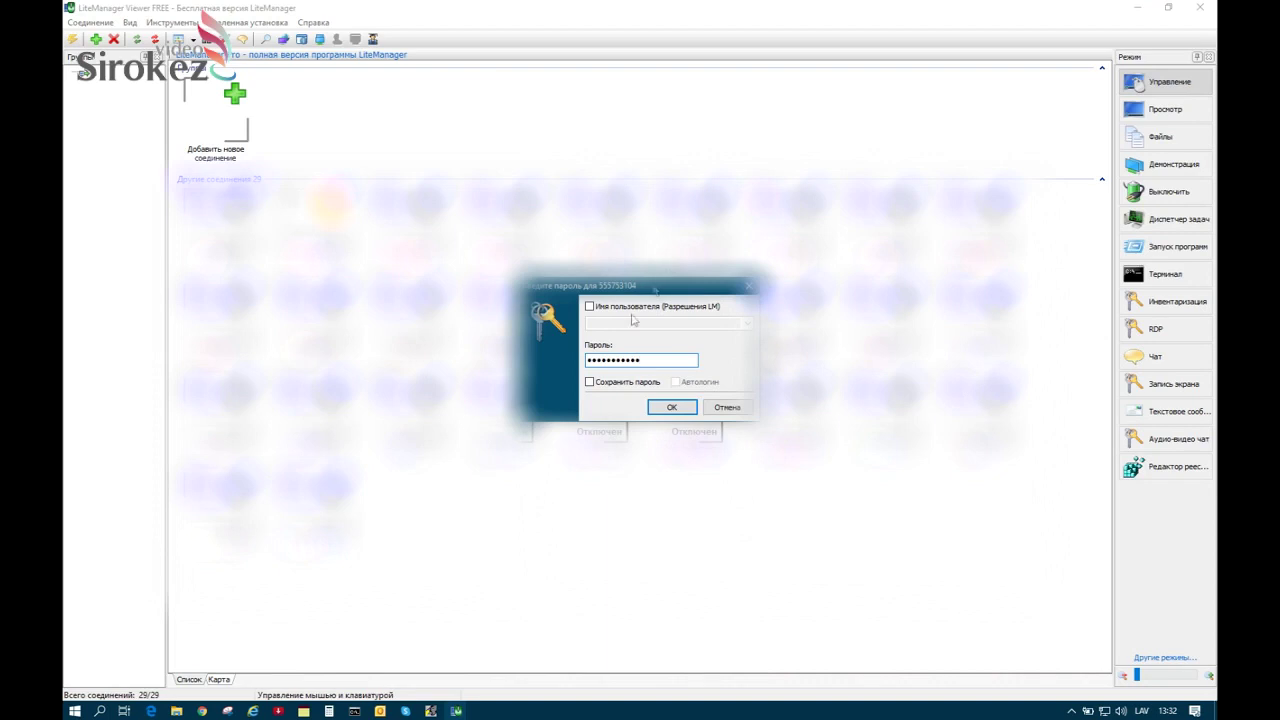
Authorize with the server access password and enable saving it, and open the online computer in mouse and keyboard control mode.
{"action": "left_click", "coordinate": [590, 384]}
{"action": "key", "text": "Return"}
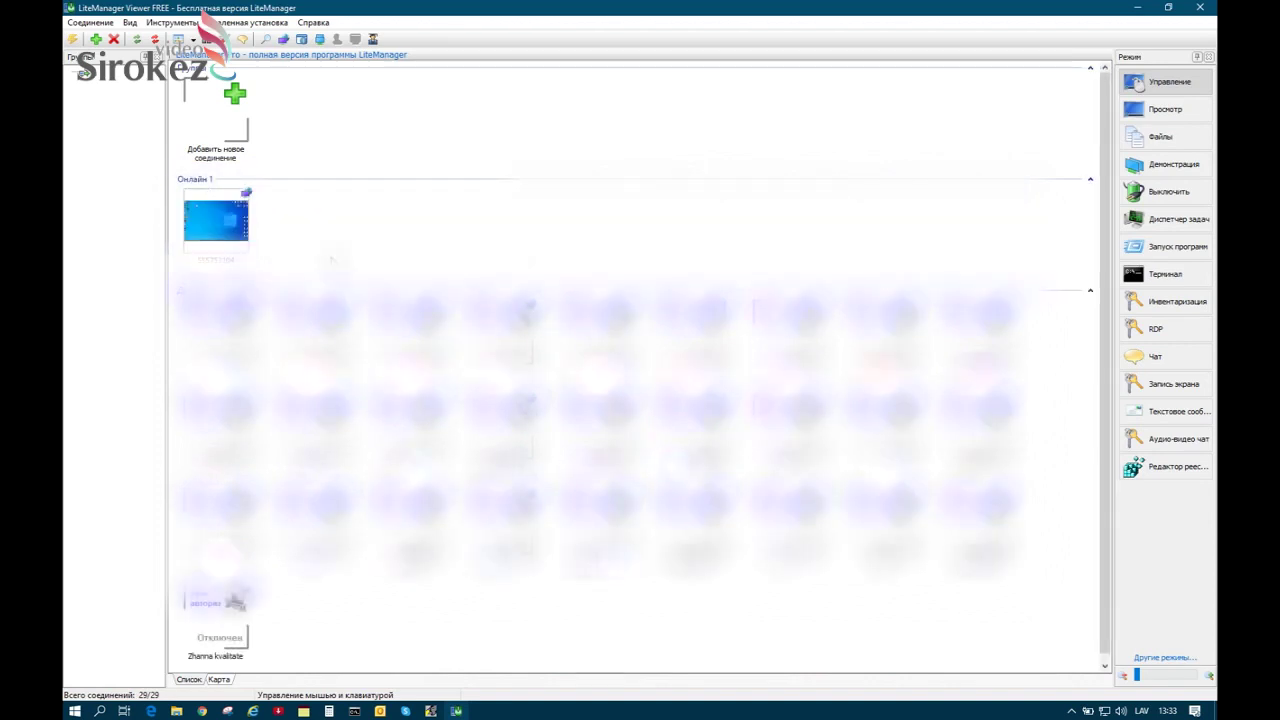
{"action": "right_click", "coordinate": [211, 223]}
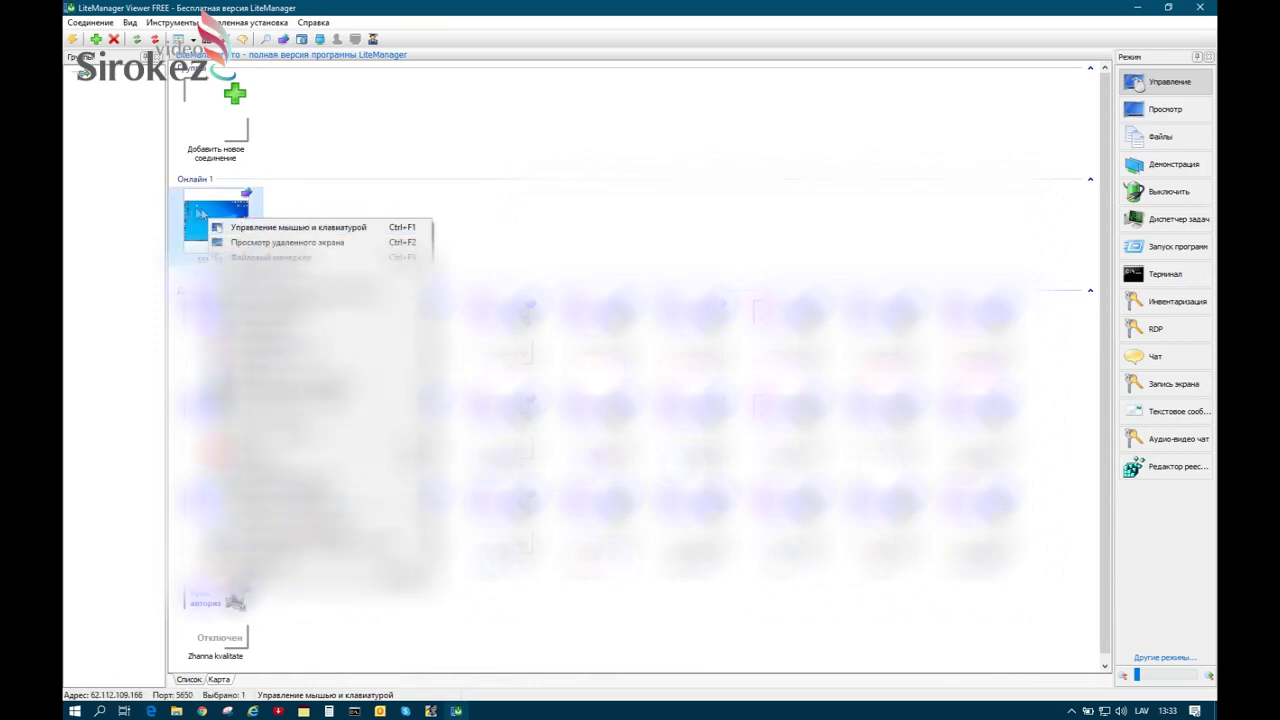
{"action": "right_click", "coordinate": [209, 211]}
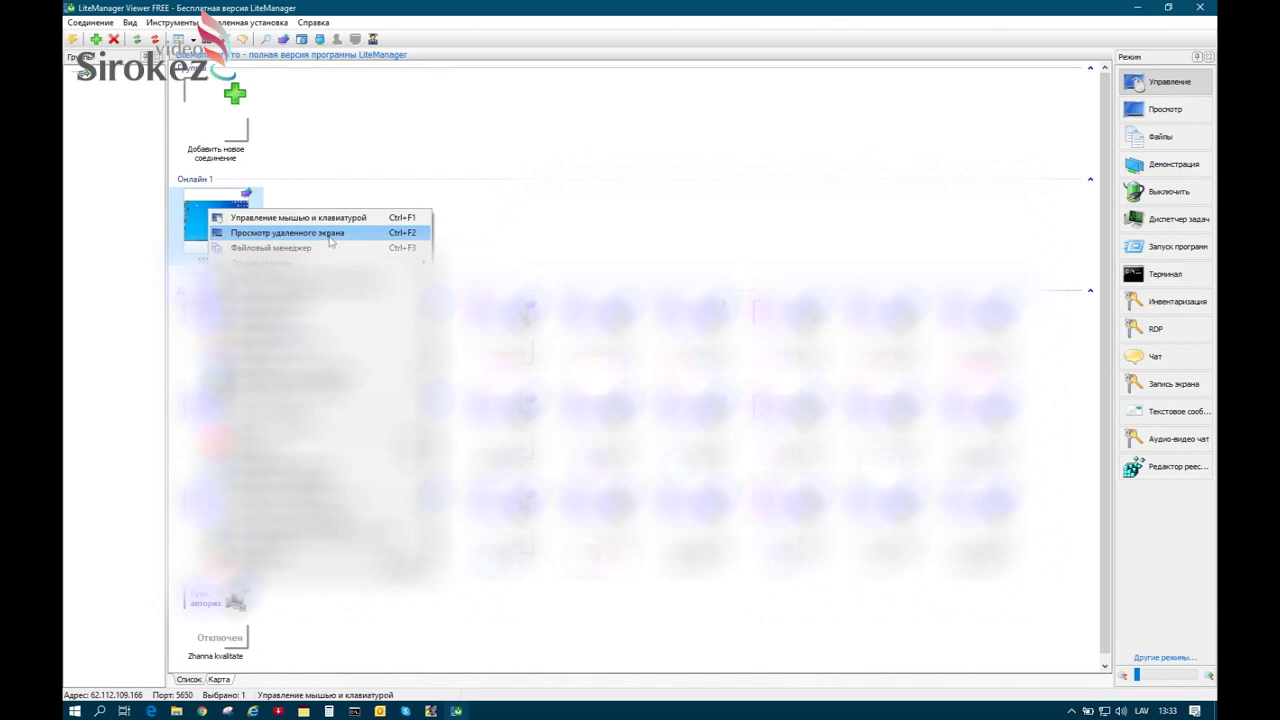
{"action": "left_click", "coordinate": [300, 224]}
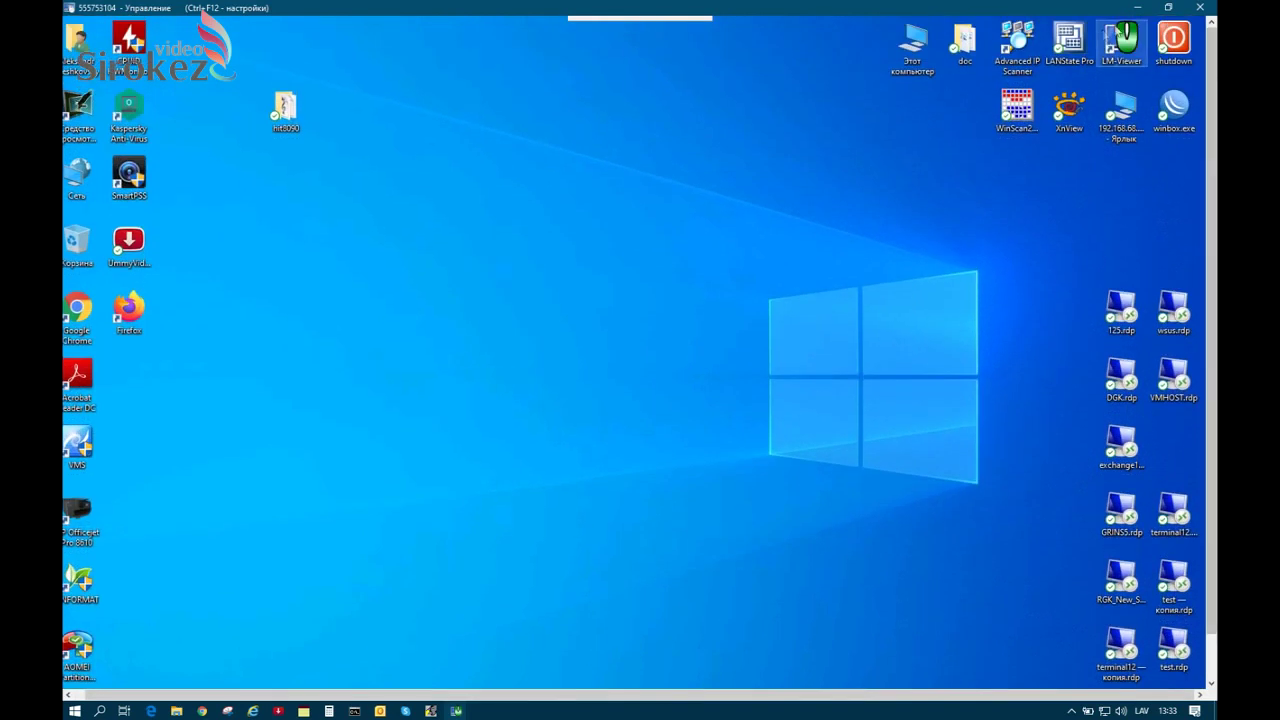
Run WinScan2PDF on the remote desktop to test mouse control, and close its window.
{"action": "left_click", "coordinate": [1018, 117]}
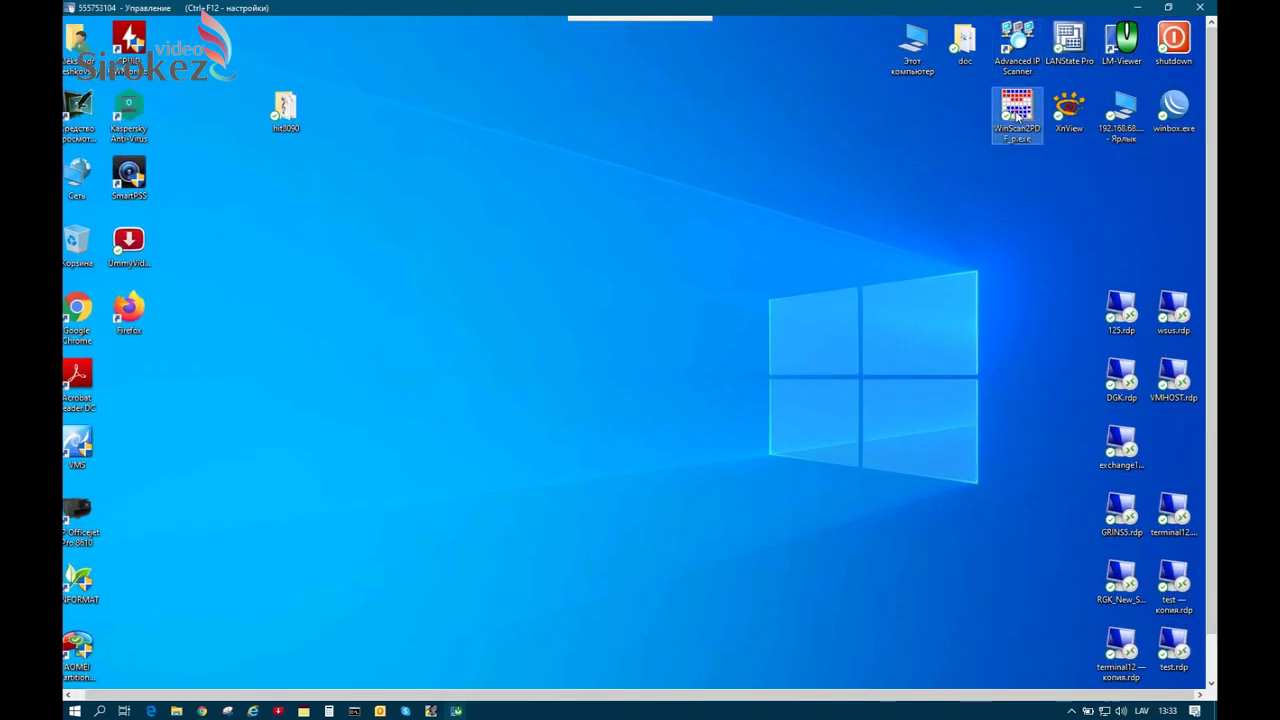
{"action": "double_click", "coordinate": [1018, 117]}
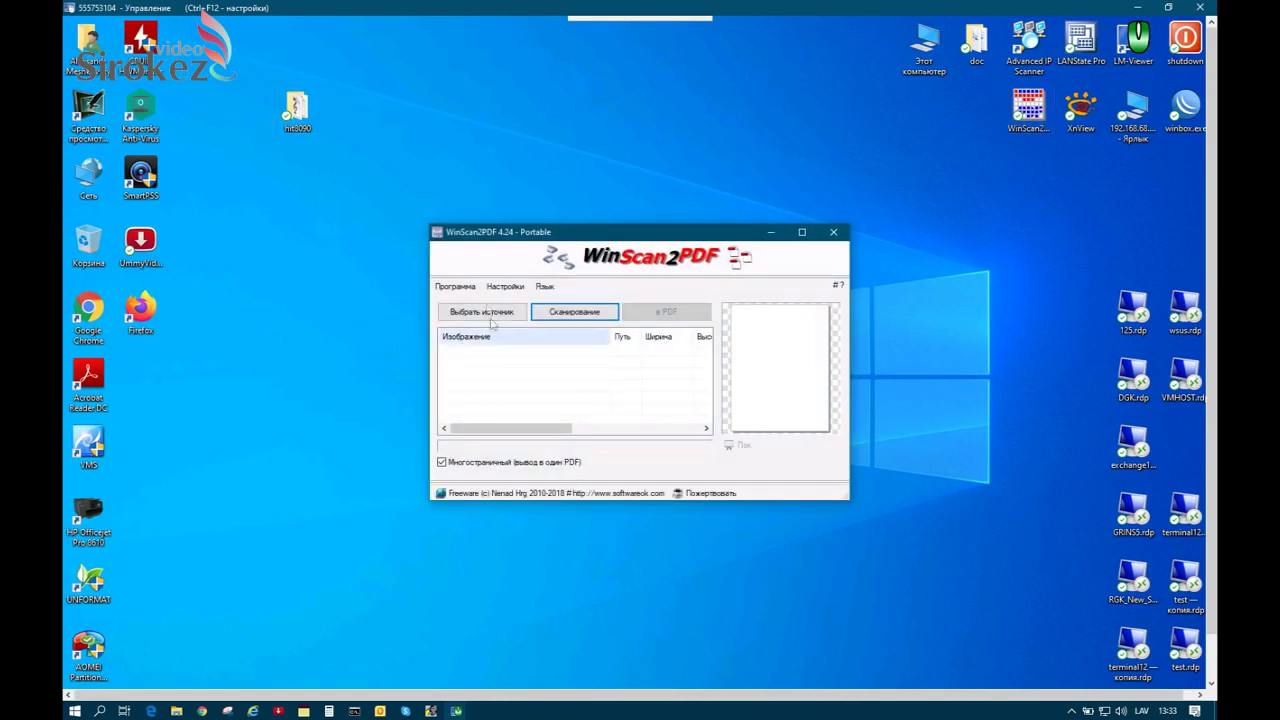
{"action": "left_click", "coordinate": [833, 232]}
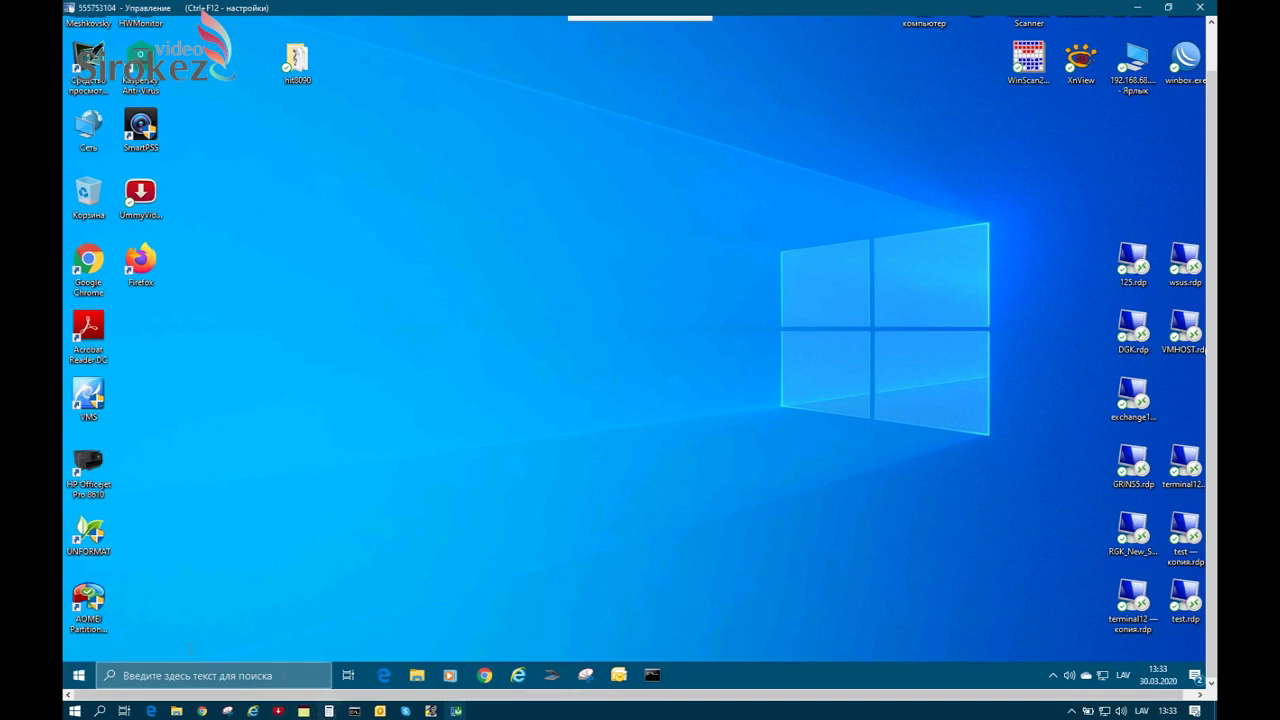
Launch Word from the remote computer's Start menu Office group, and close the browser sign-in page.
{"action": "left_click", "coordinate": [78, 675]}
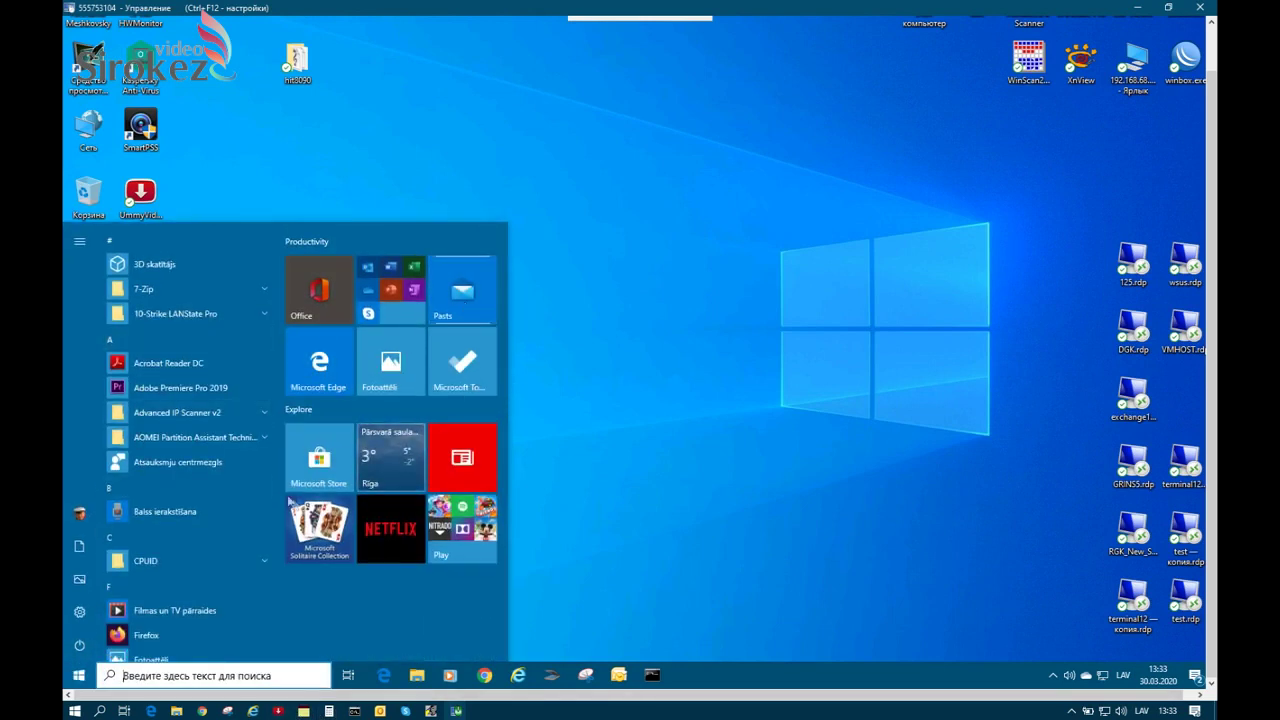
{"action": "left_click", "coordinate": [374, 270]}
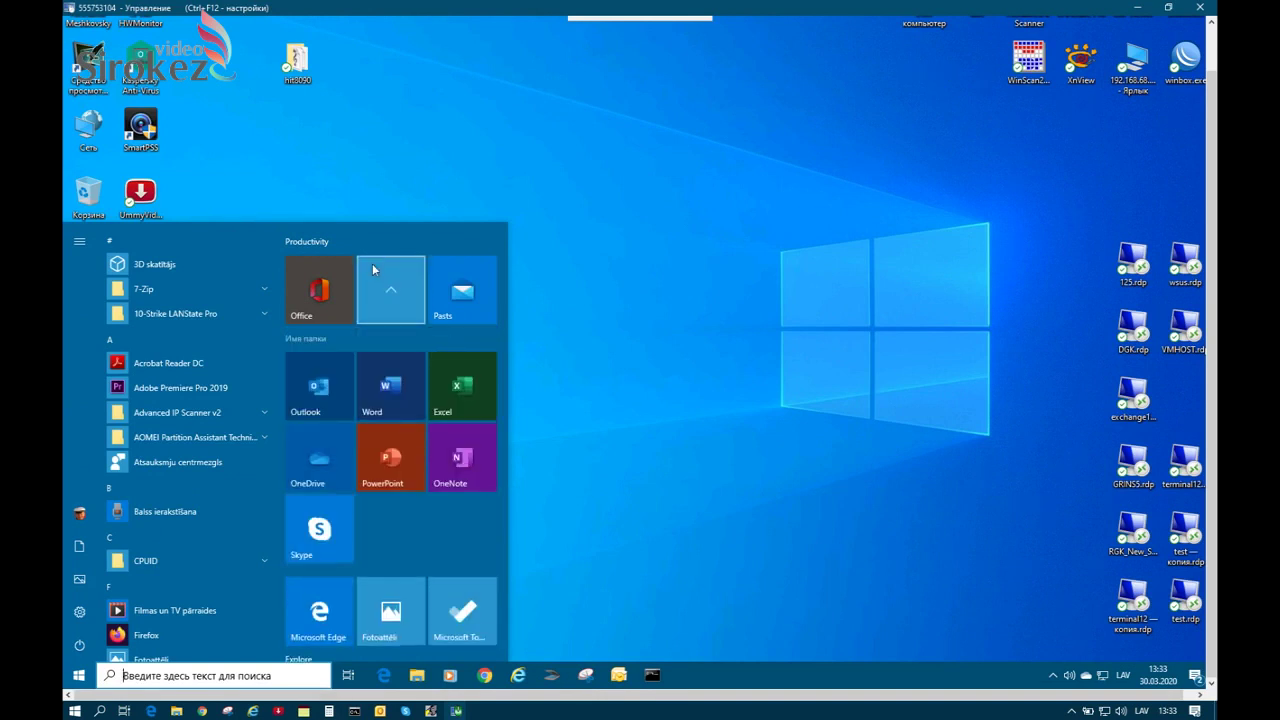
{"action": "left_click", "coordinate": [380, 394]}
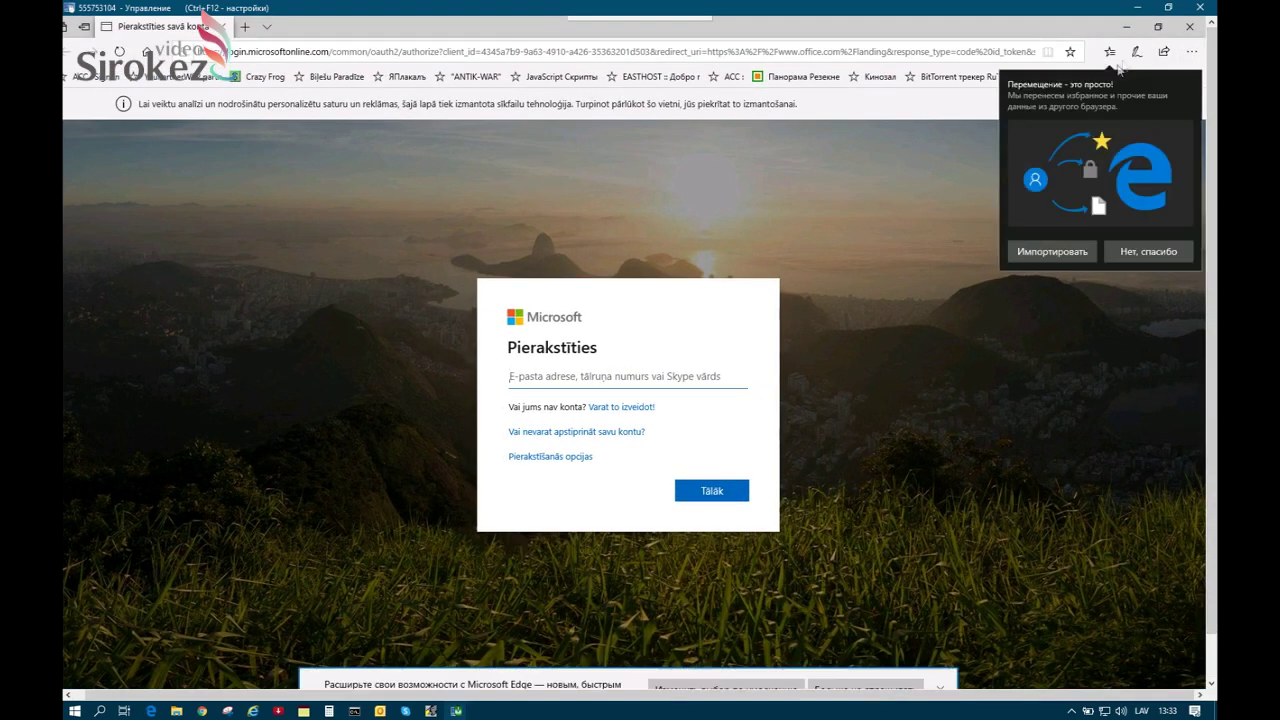
{"action": "left_click", "coordinate": [1184, 29]}
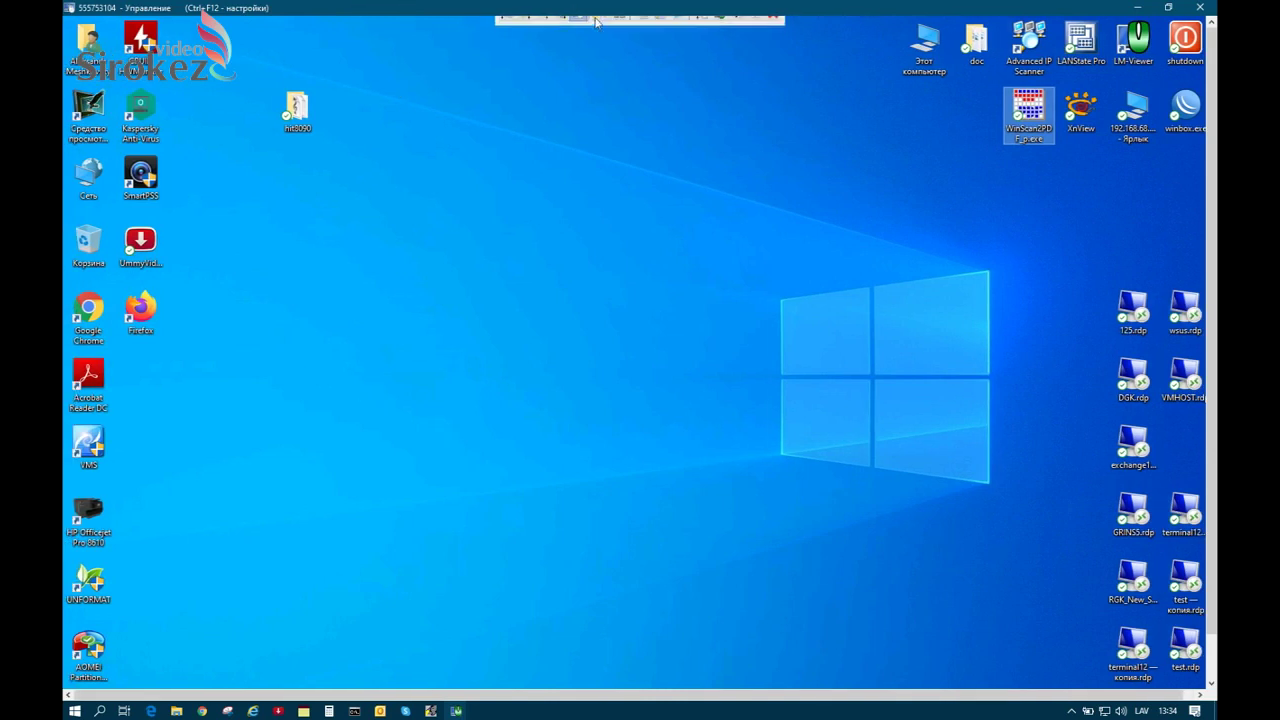
Set the remote session's colour format to 8 bit (256 colours) in the display settings and accept them.
{"action": "mouse_move", "coordinate": [609, 30]}
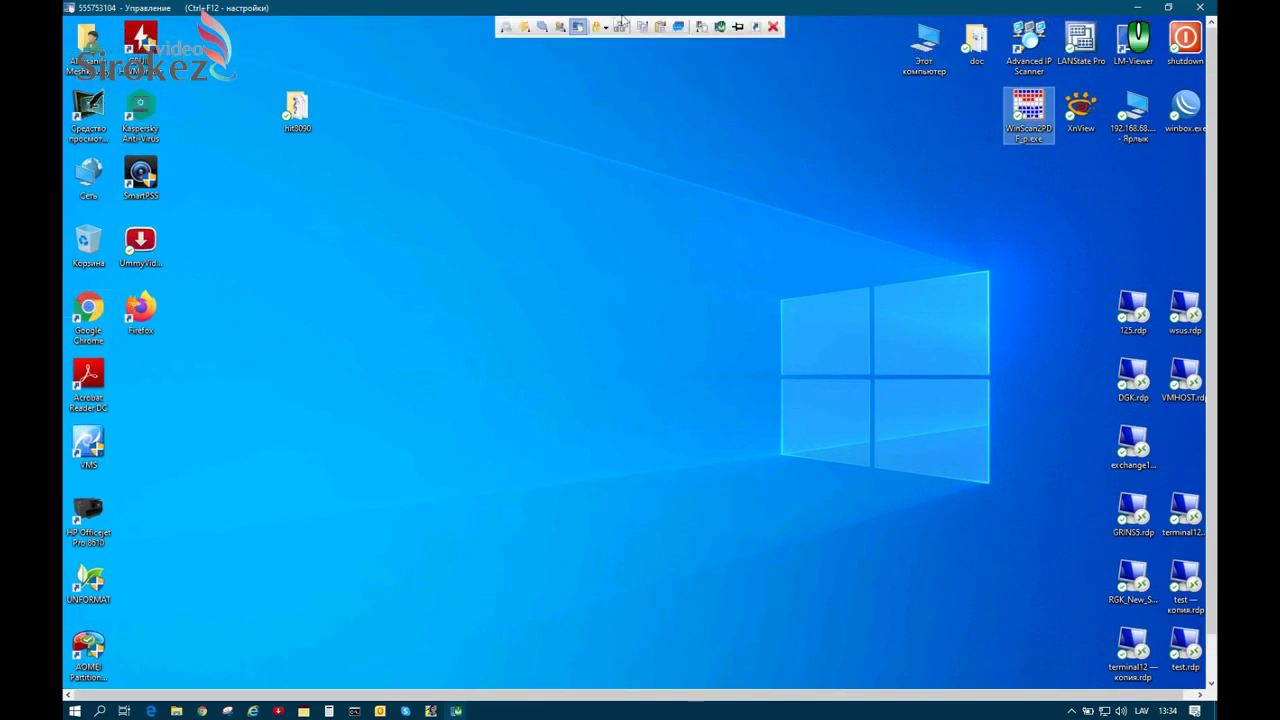
{"action": "left_click", "coordinate": [507, 28]}
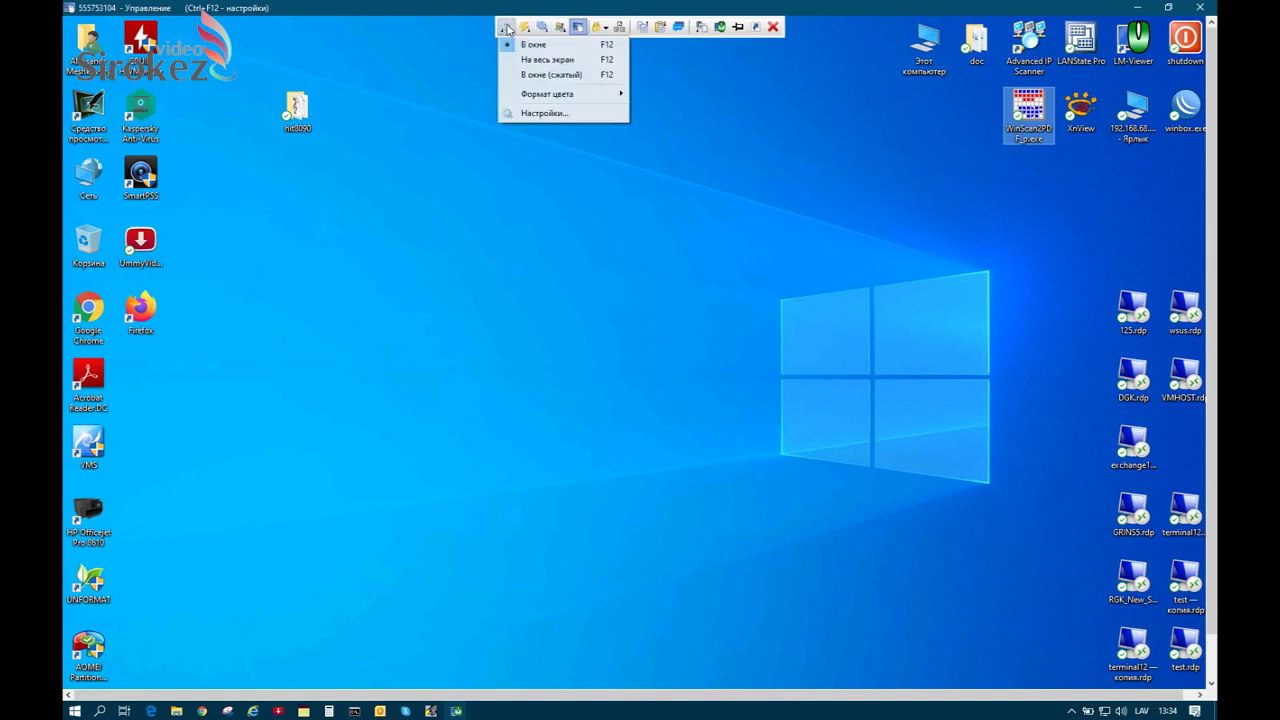
{"action": "left_click", "coordinate": [542, 113]}
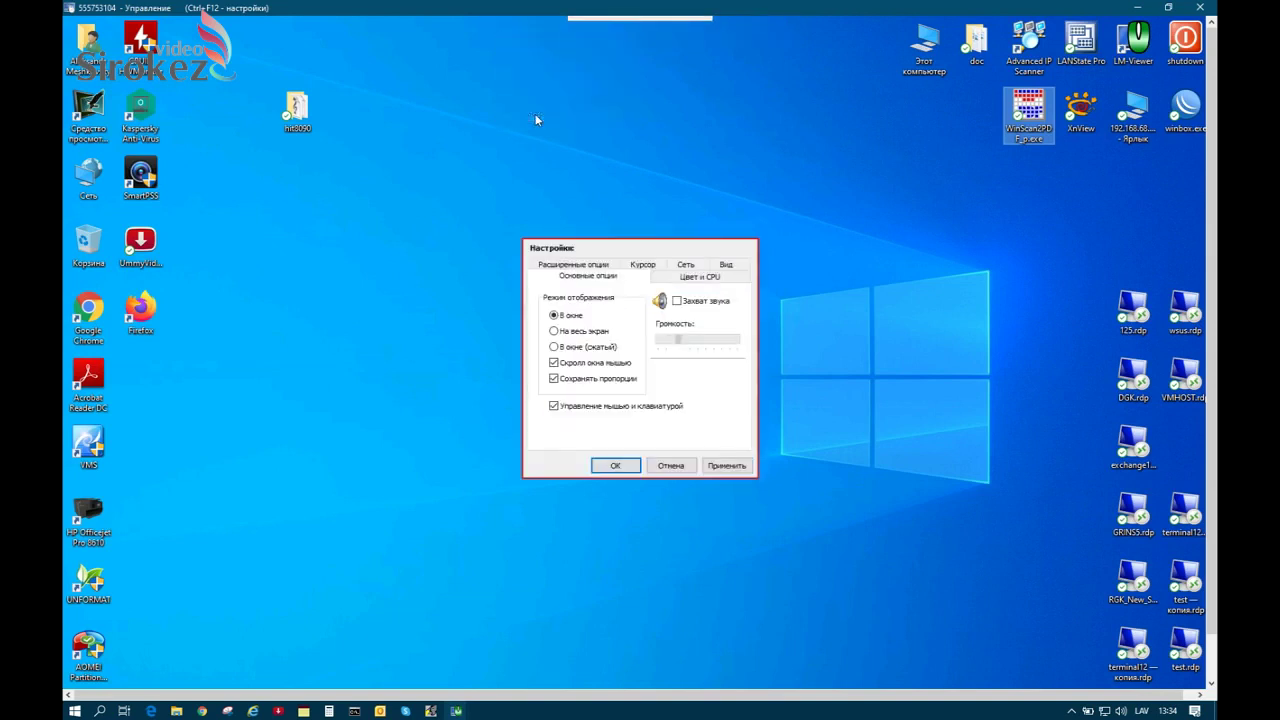
{"action": "left_click", "coordinate": [695, 279]}
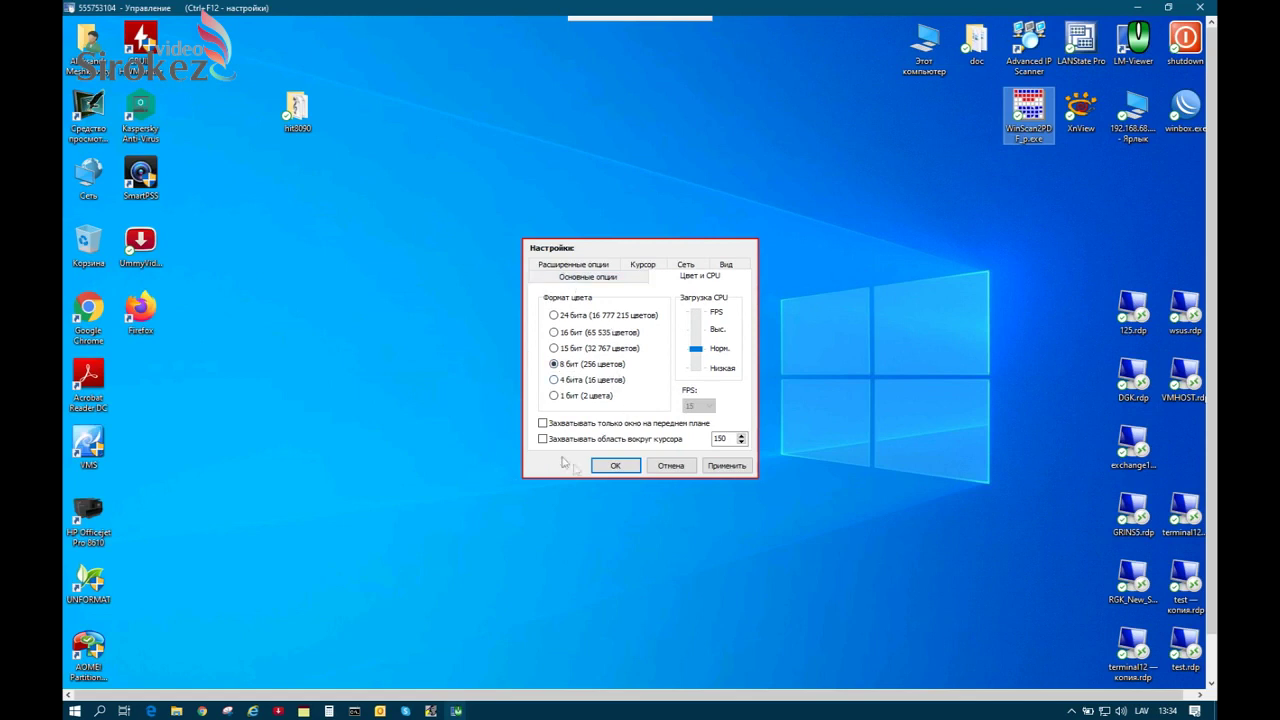
{"action": "left_click", "coordinate": [616, 465]}
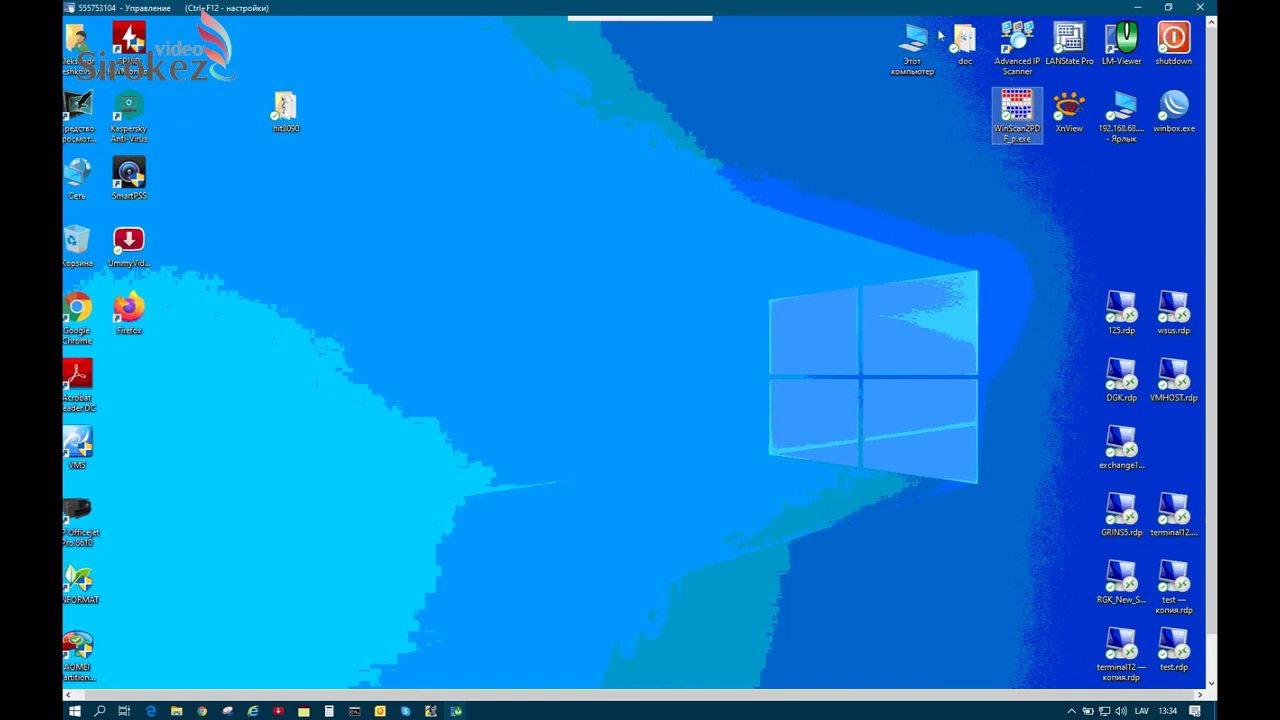
Browse the remote computer's local disk C:, viewing the Intel folder and the Program Files folder.
{"action": "left_click", "coordinate": [921, 46]}
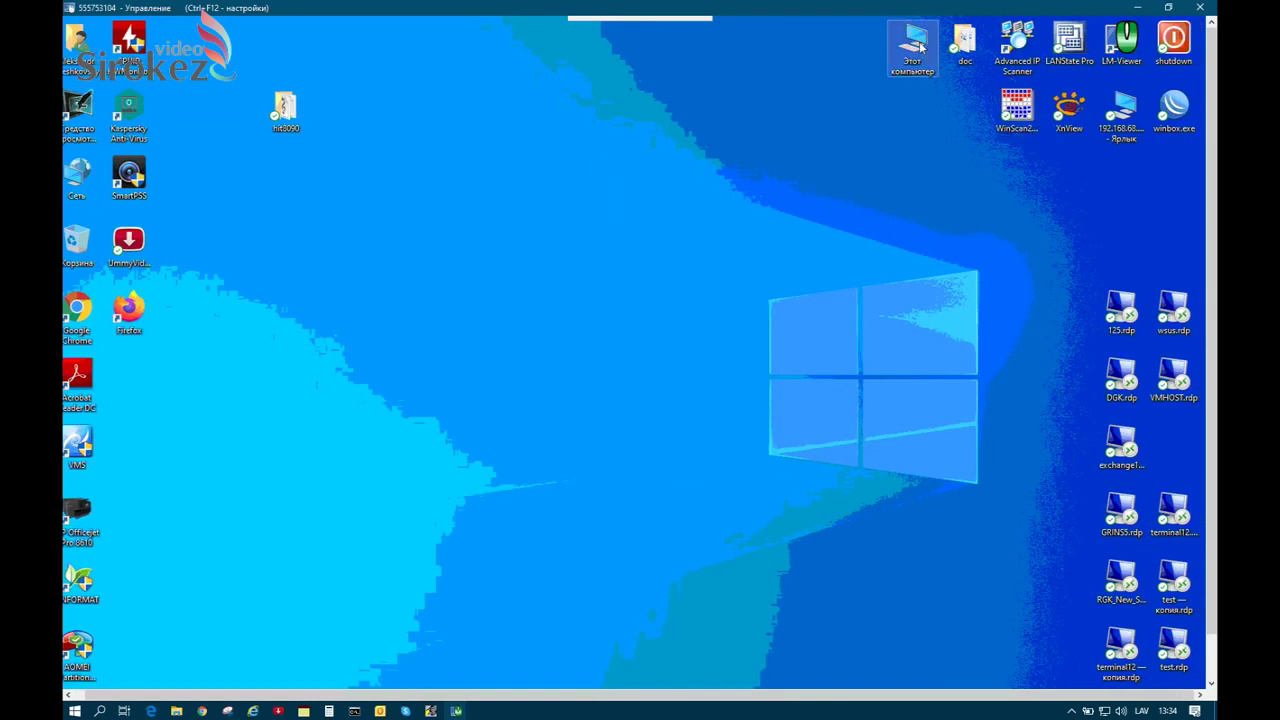
{"action": "double_click", "coordinate": [921, 46]}
{"action": "double_click", "coordinate": [656, 513]}
{"action": "double_click", "coordinate": [560, 366]}
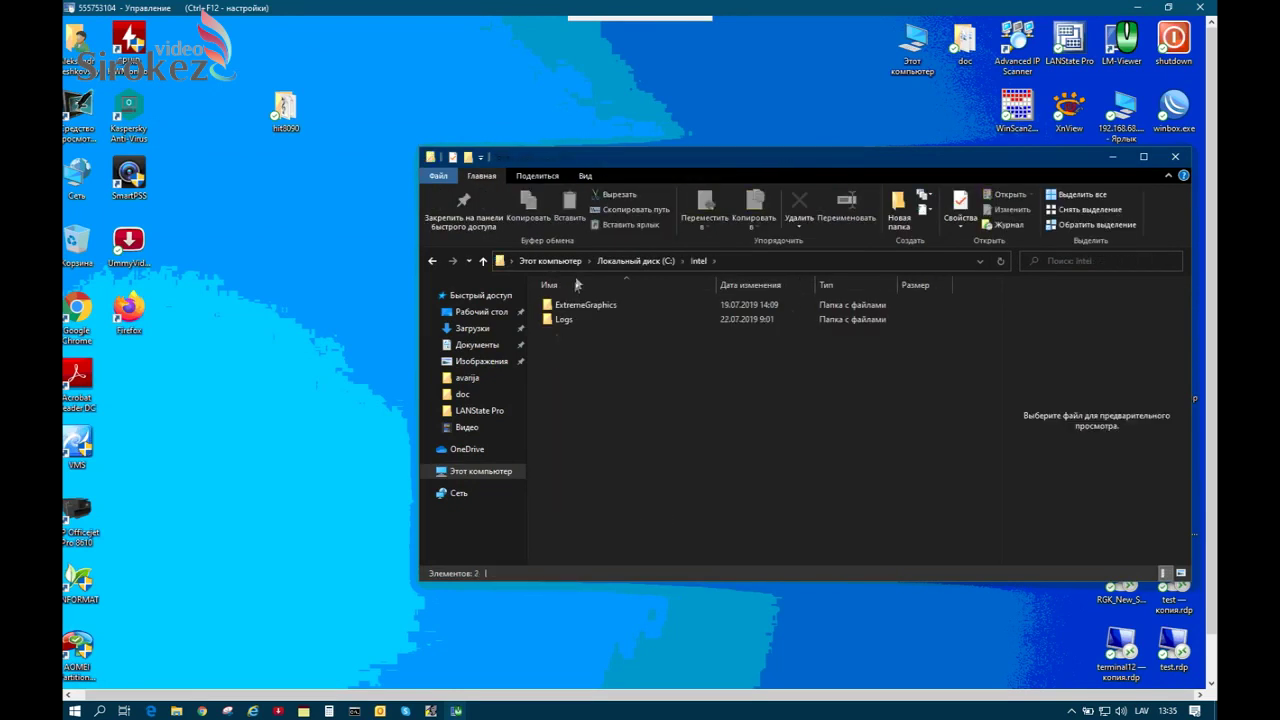
{"action": "left_click", "coordinate": [622, 260]}
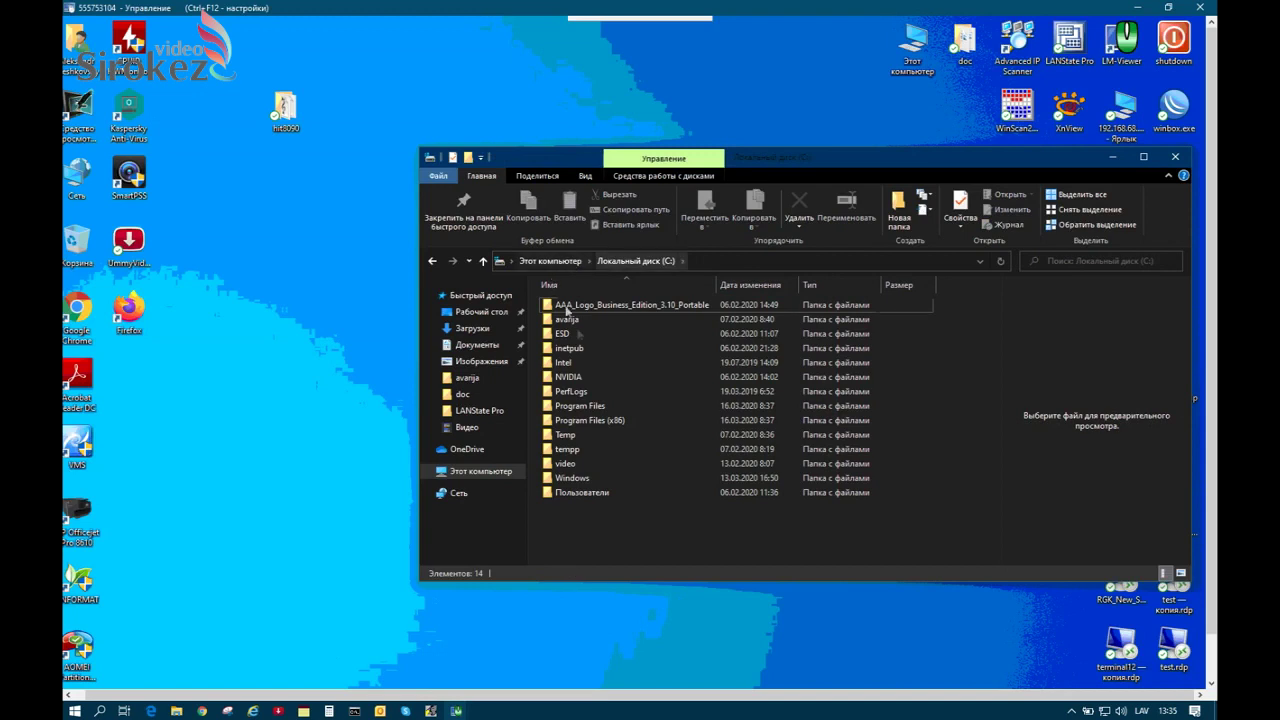
{"action": "double_click", "coordinate": [562, 408]}
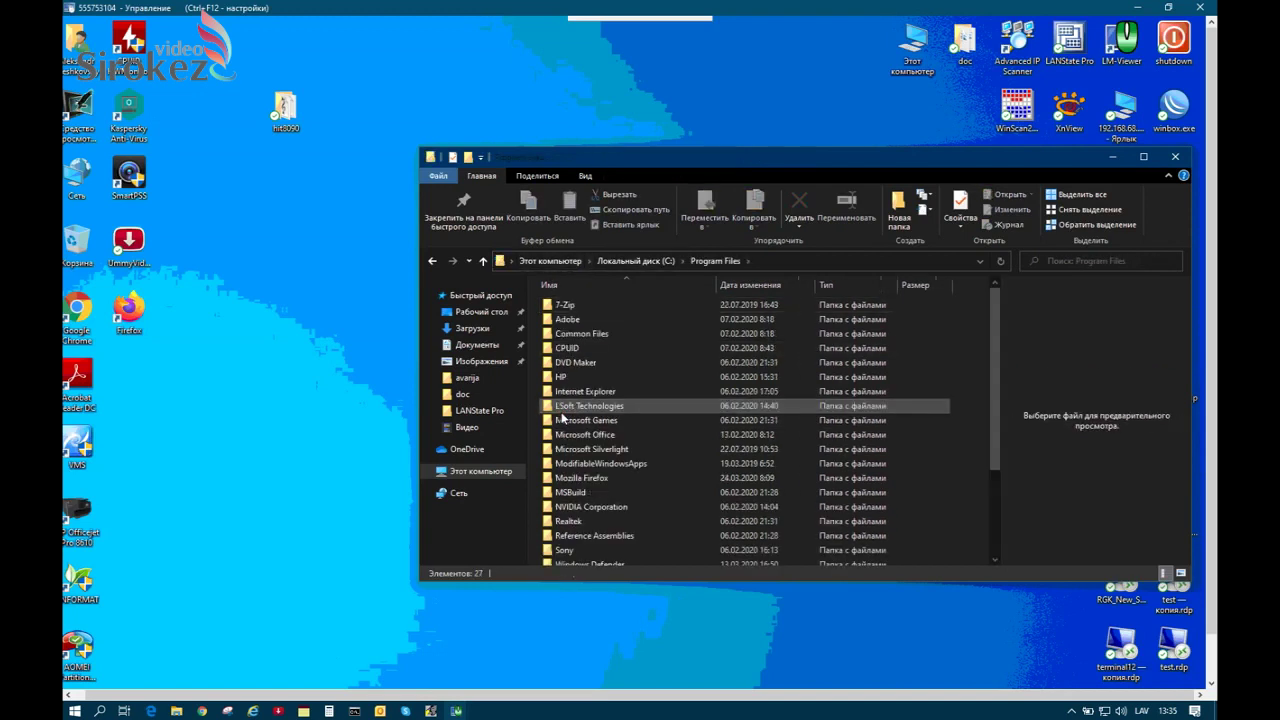
Change the remote session's colour format to 16 bit (65 535 colours) and accept the settings.
{"action": "mouse_move", "coordinate": [602, 22]}
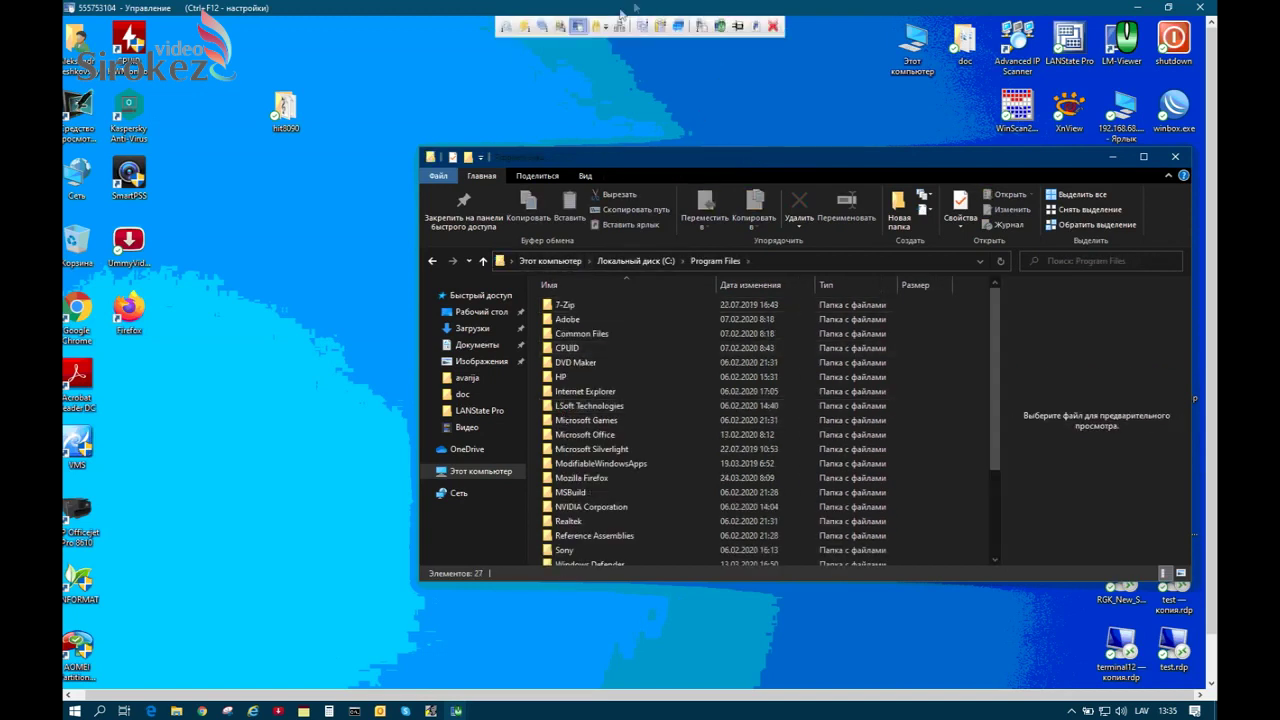
{"action": "left_click", "coordinate": [506, 28]}
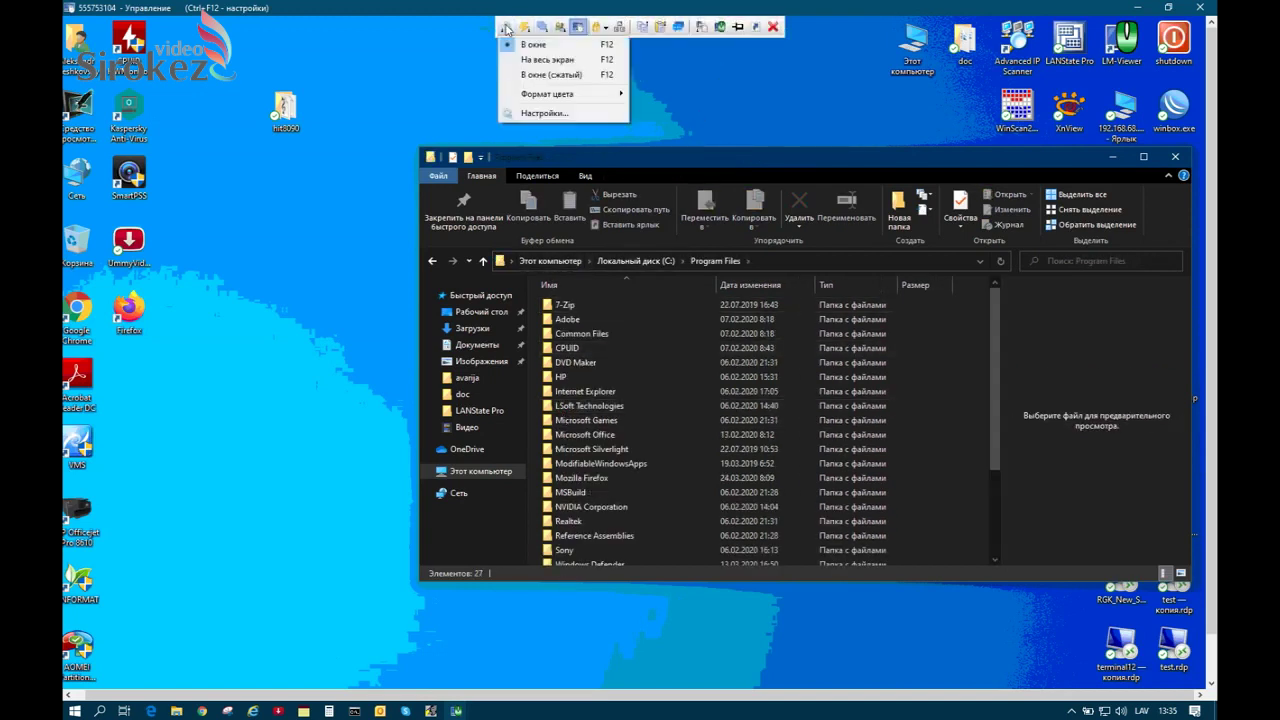
{"action": "left_click", "coordinate": [527, 114]}
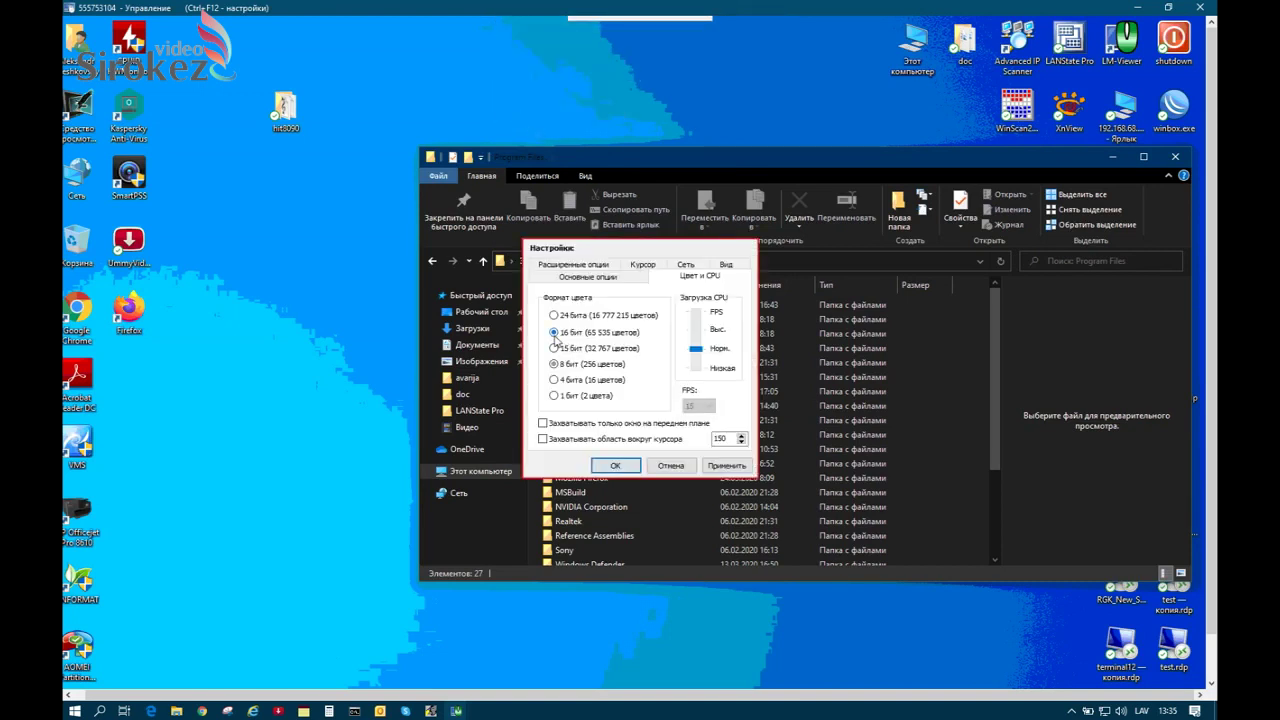
{"action": "left_click", "coordinate": [617, 468]}
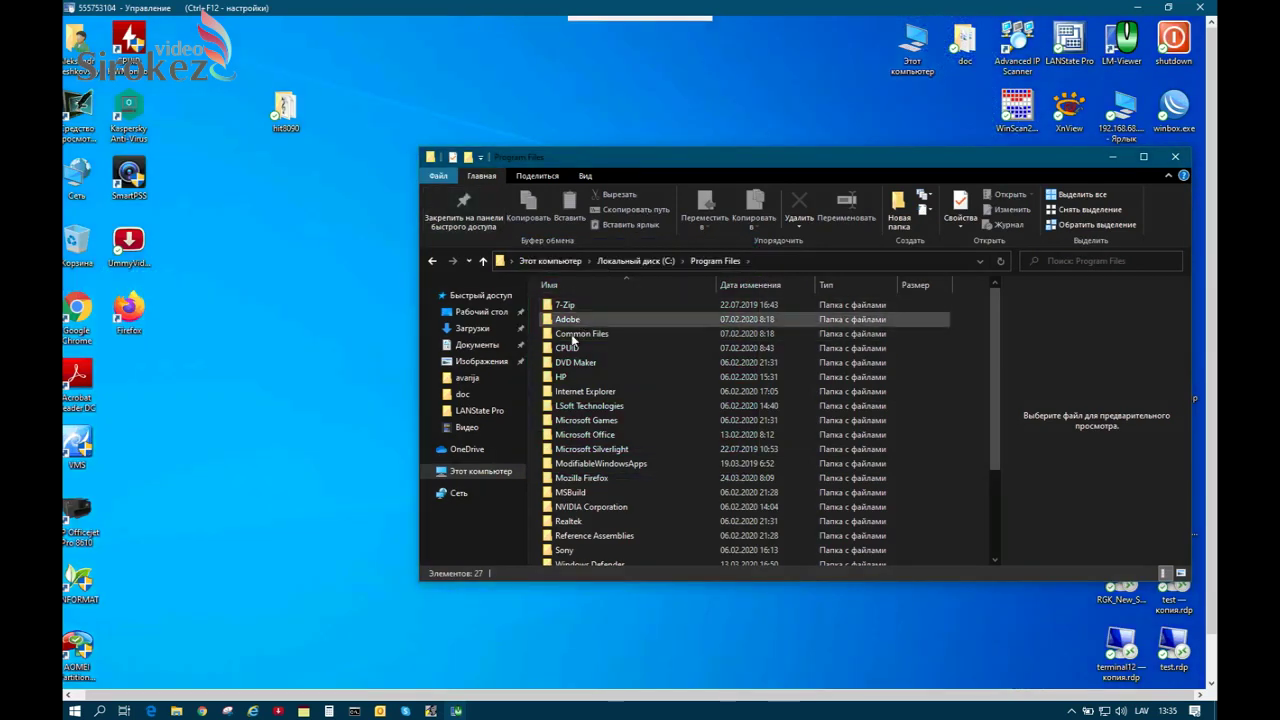
Open the Services folder inside Common Files on the remote computer, and close the file window.
{"action": "double_click", "coordinate": [572, 337]}
{"action": "double_click", "coordinate": [568, 364]}
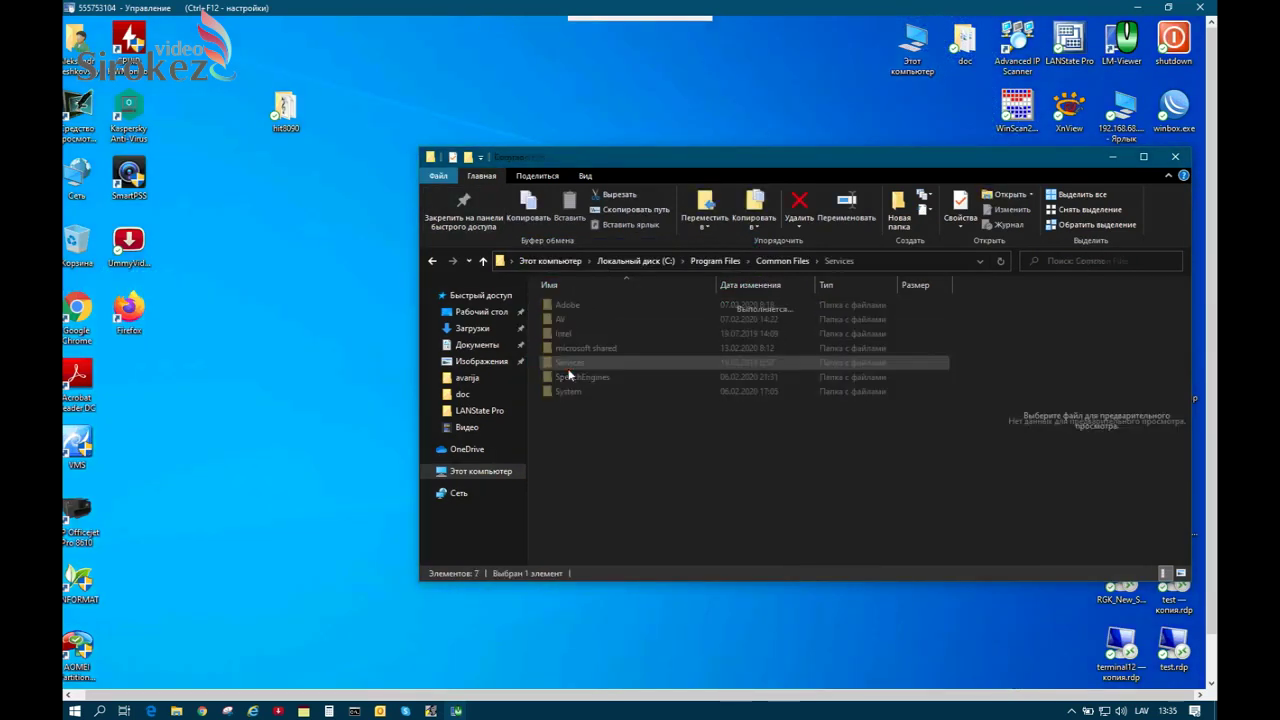
{"action": "left_click", "coordinate": [1176, 157]}
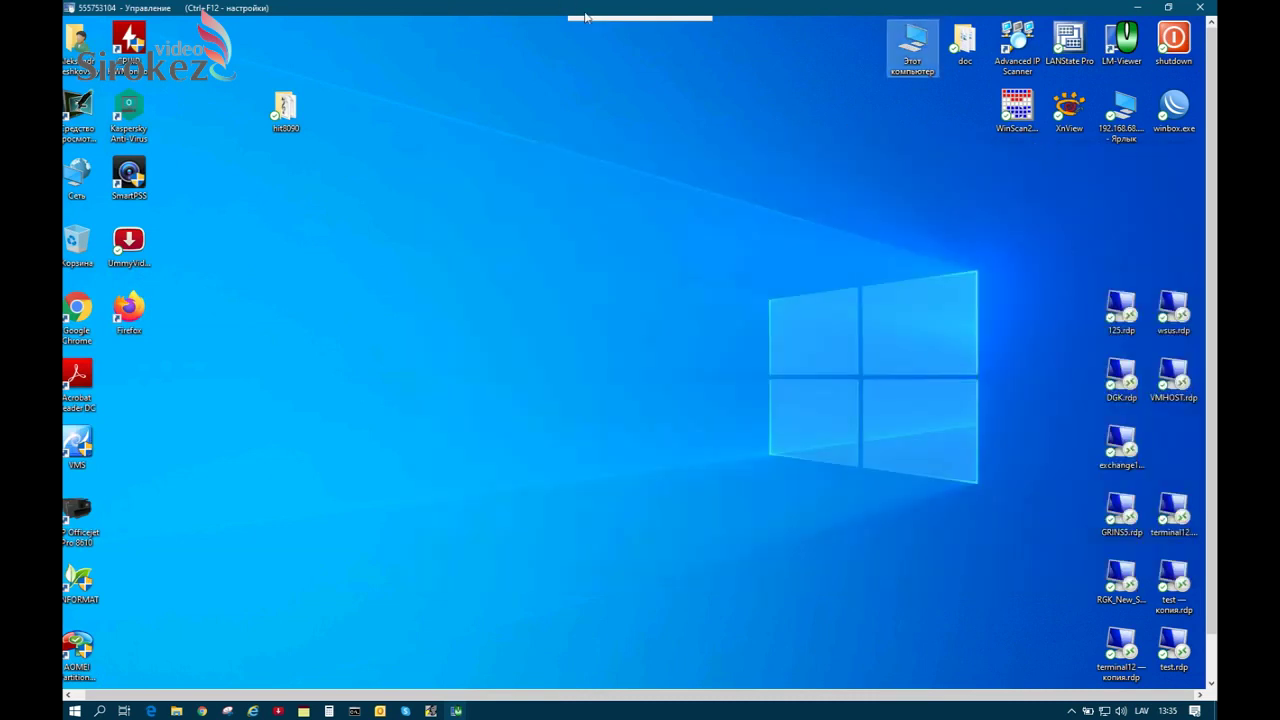
Copy the 125.rdp file on the remote desktop and fetch the remote clipboard to the local computer.
{"action": "mouse_move", "coordinate": [588, 18]}
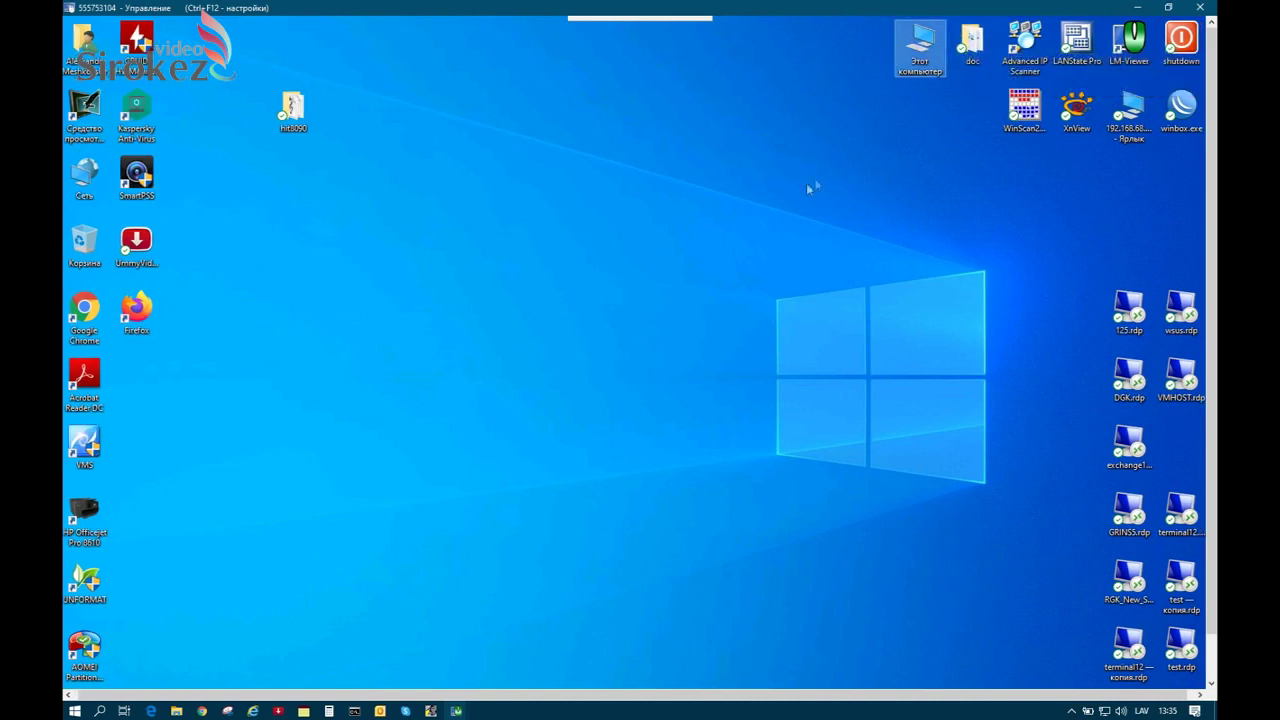
{"action": "right_click", "coordinate": [1124, 312]}
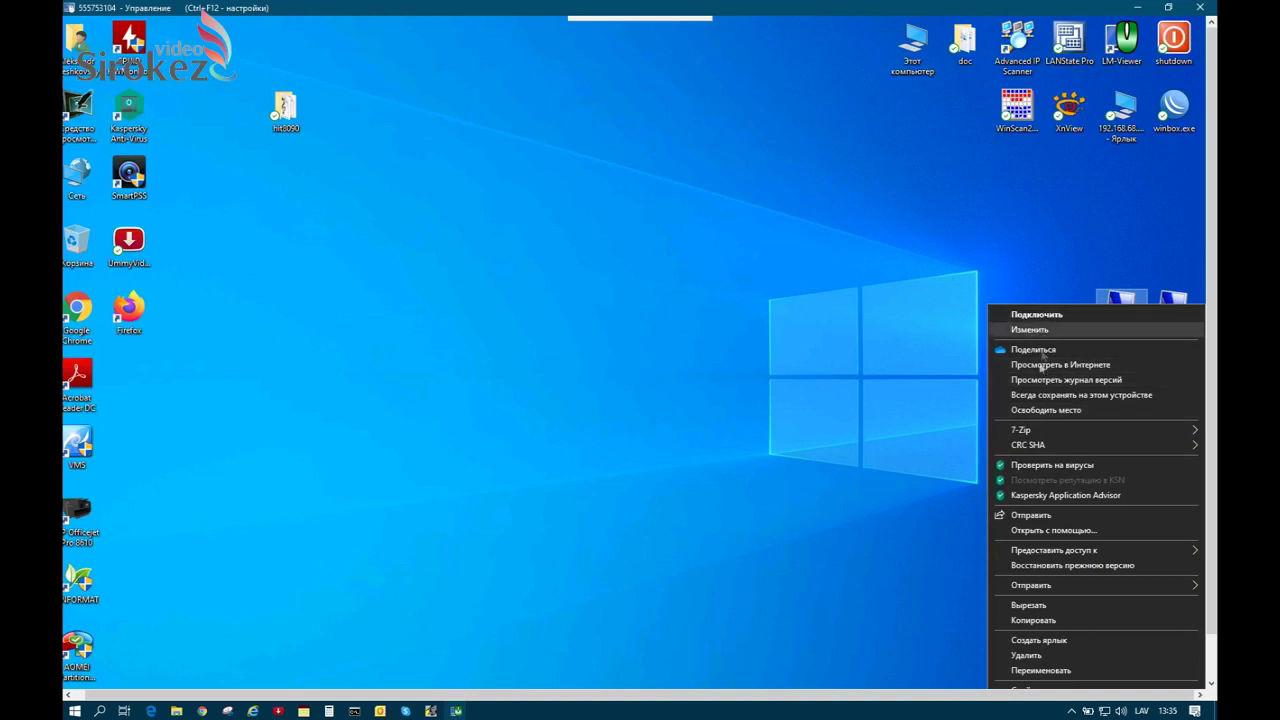
{"action": "scroll", "coordinate": [1040, 570], "scroll_direction": "down", "scroll_amount": 1}
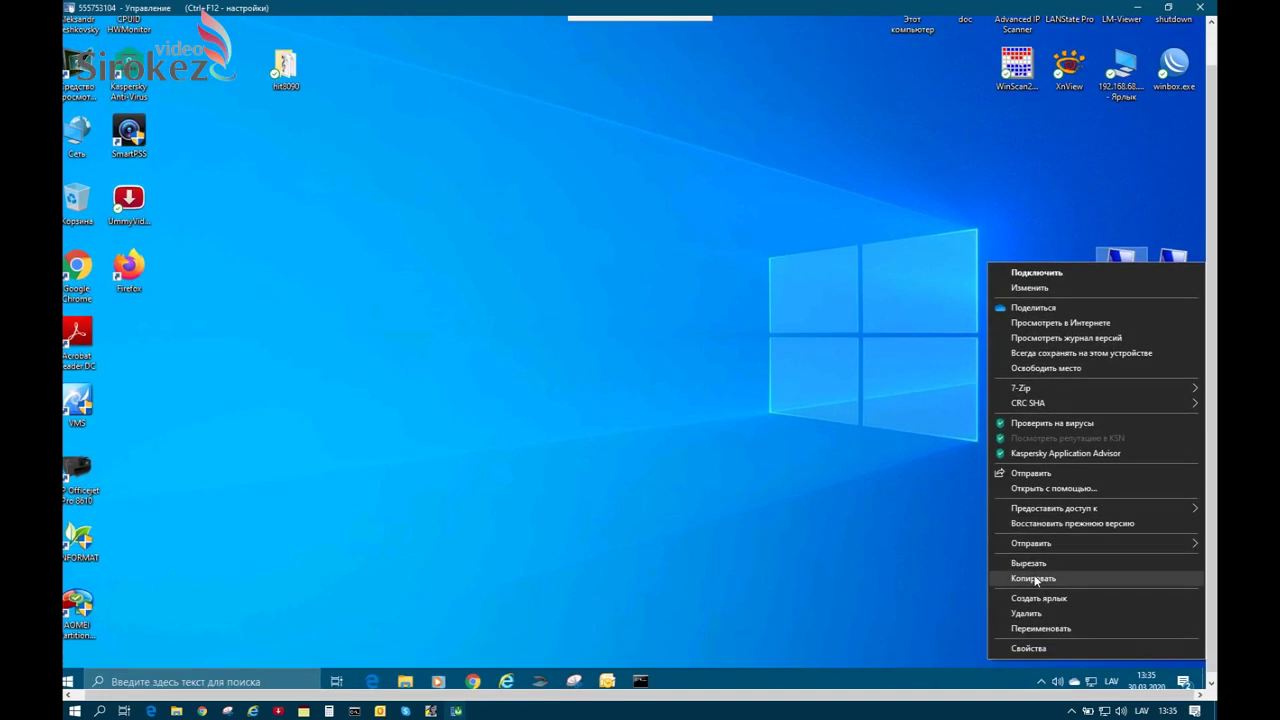
{"action": "left_click", "coordinate": [1034, 580]}
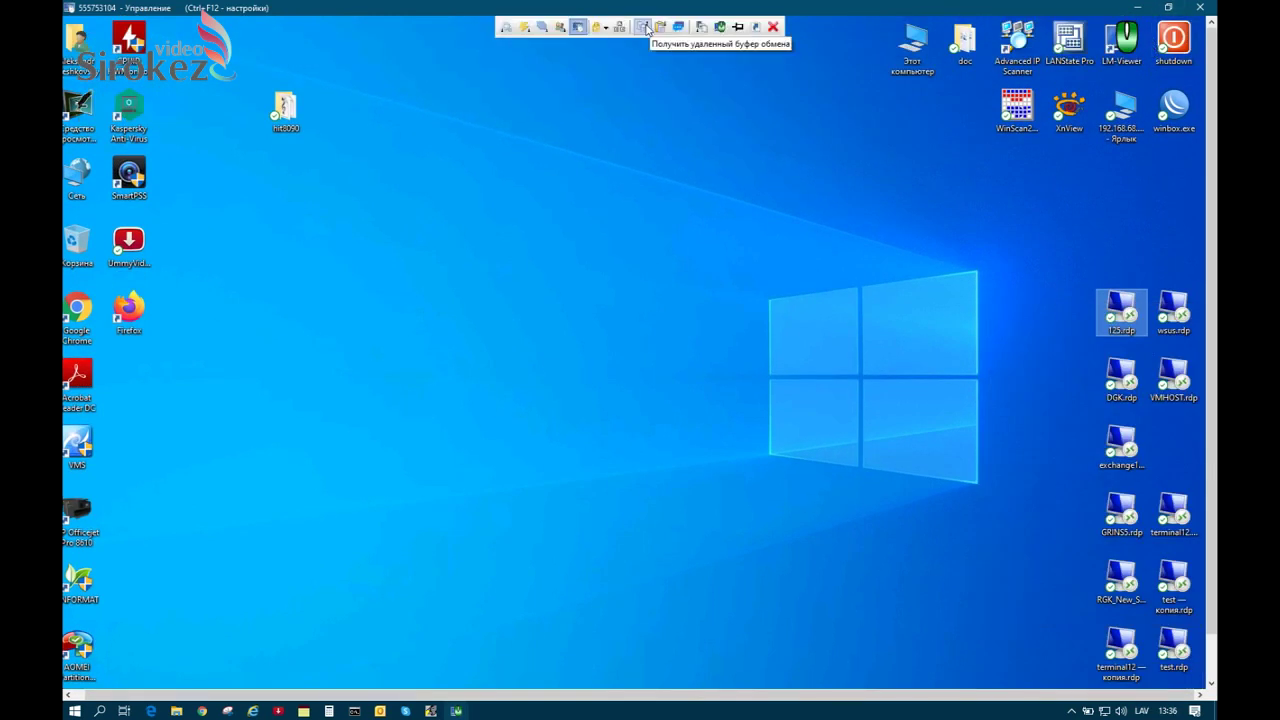
{"action": "left_click", "coordinate": [644, 27]}
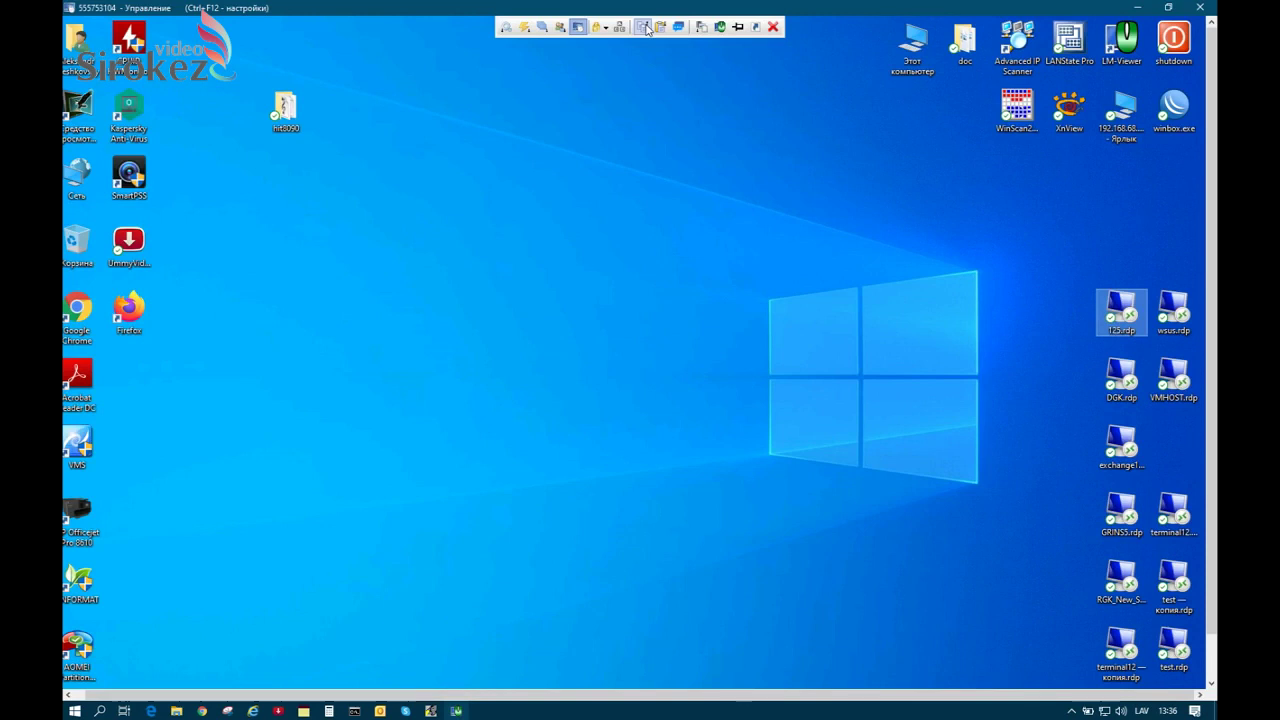
{"action": "left_click", "coordinate": [645, 27]}
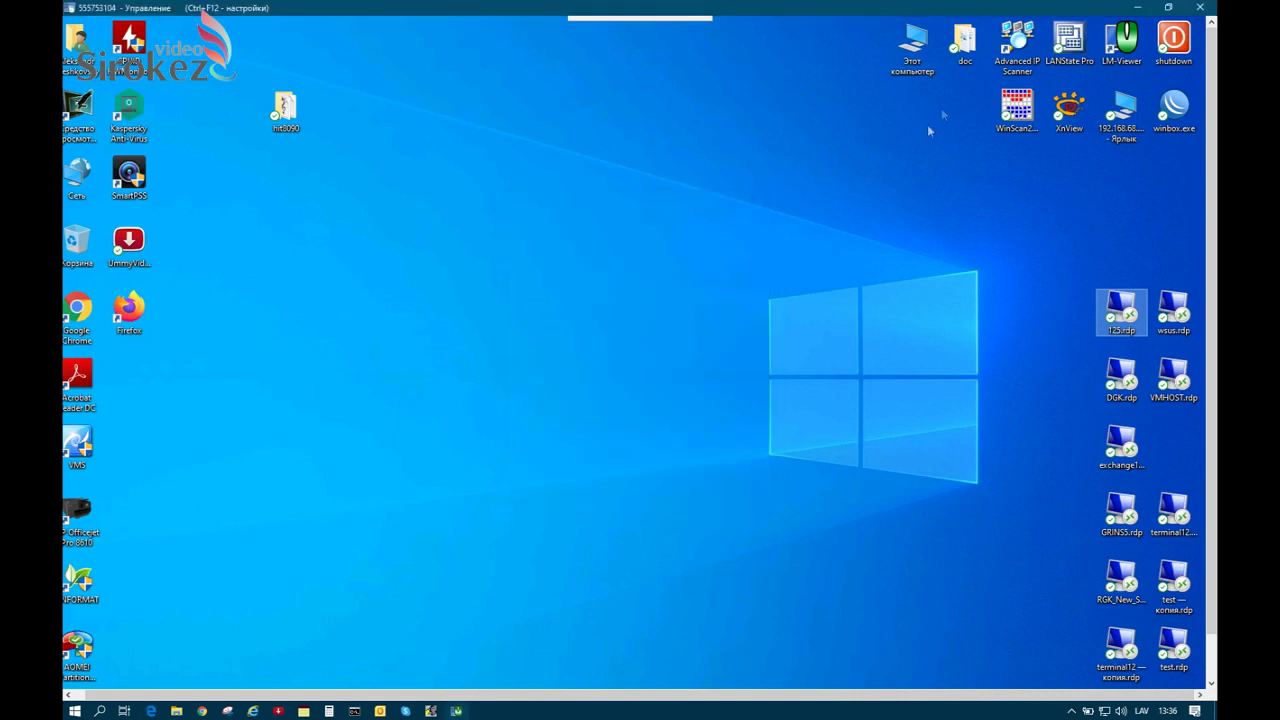
Minimise the remote session window and paste the copied file onto the local desktop.
{"action": "left_click", "coordinate": [1137, 8]}
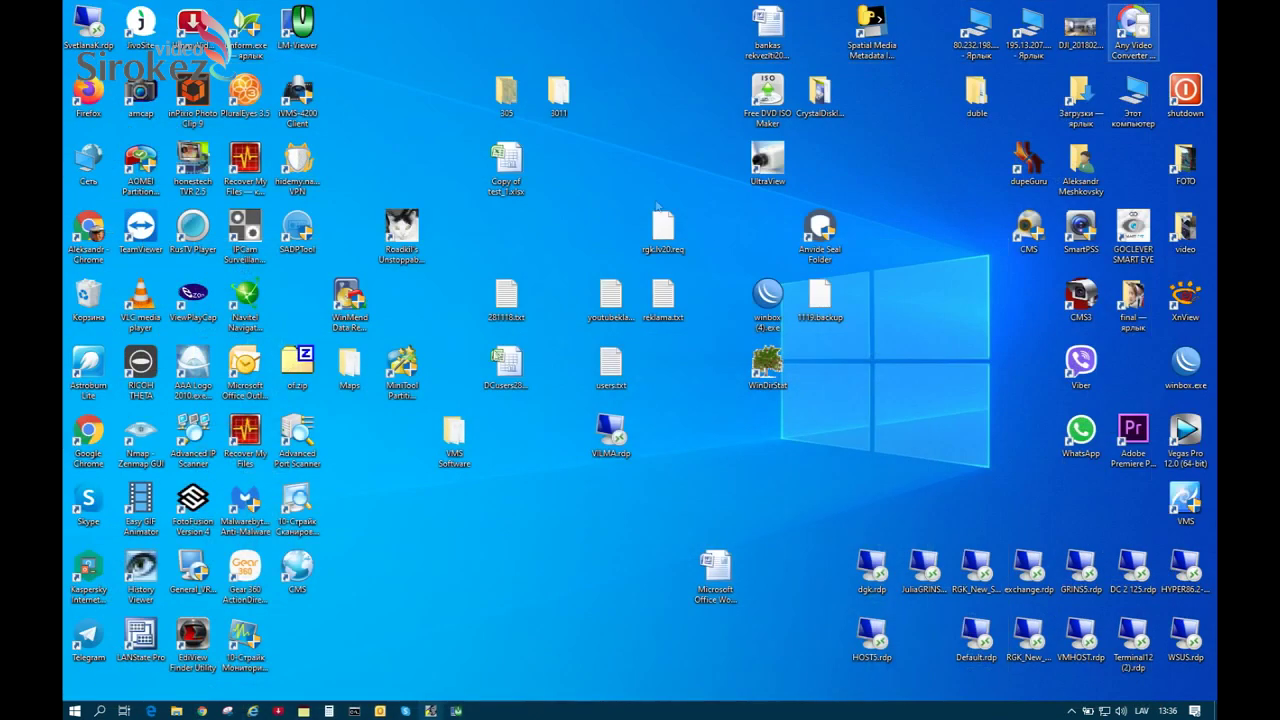
{"action": "right_click", "coordinate": [435, 564]}
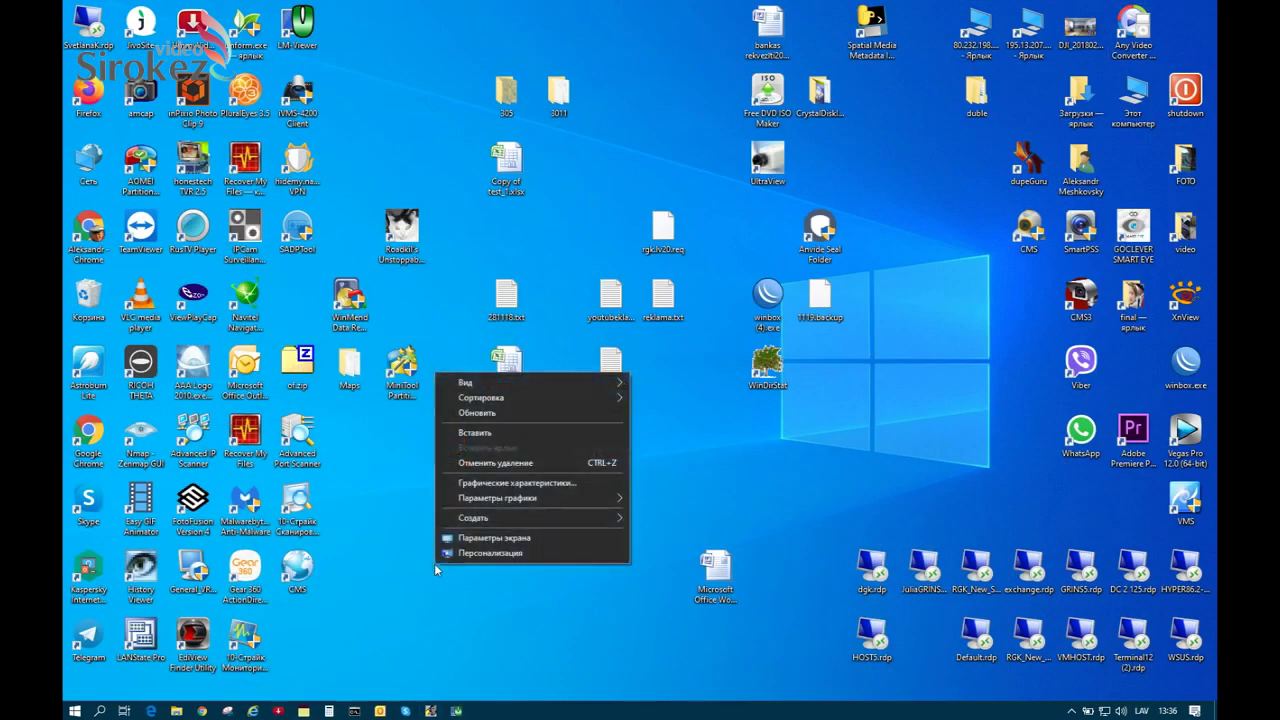
{"action": "left_click", "coordinate": [500, 440]}
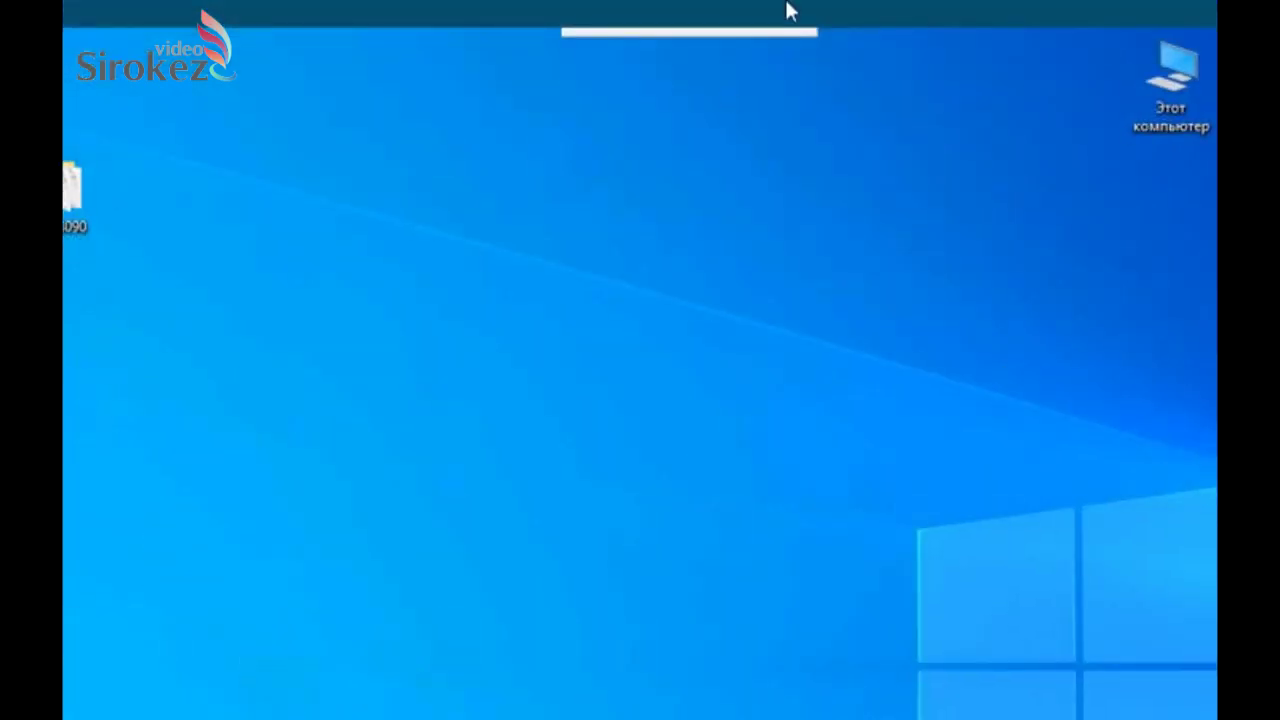
Open the file transfer manager from the remote session and list the local computer's C: drive.
{"action": "mouse_move", "coordinate": [766, 28]}
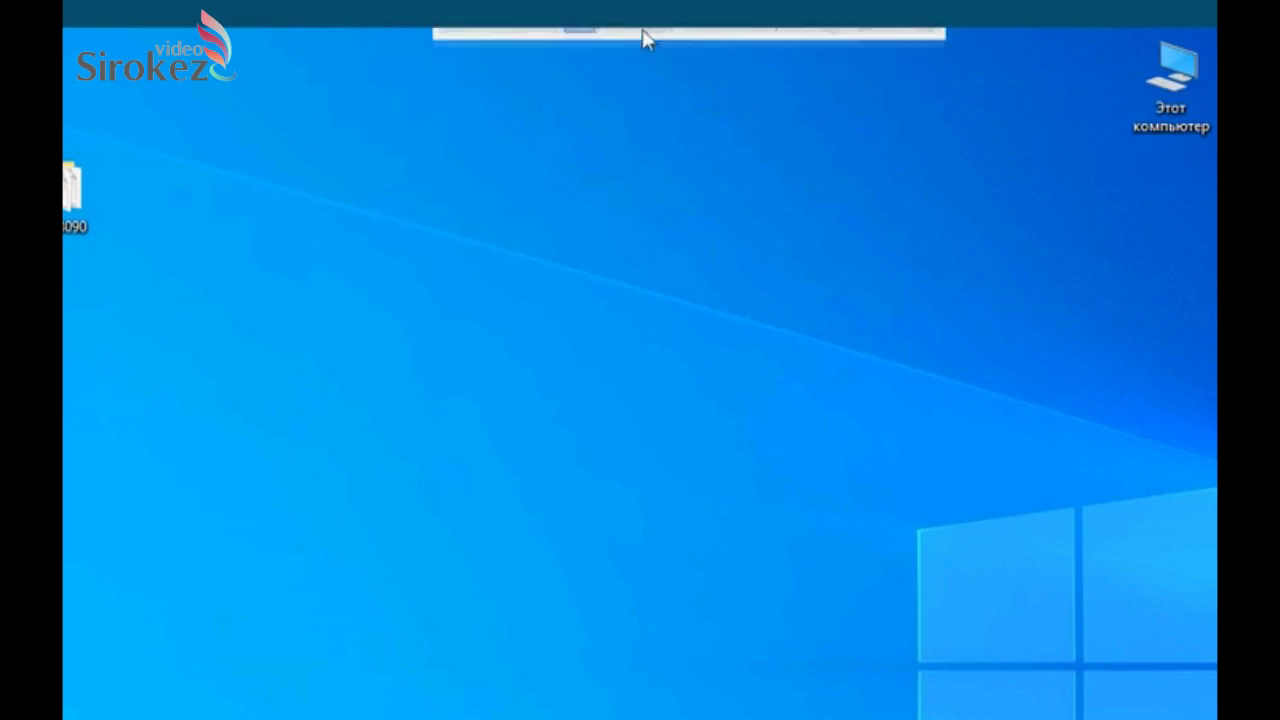
{"action": "mouse_move", "coordinate": [645, 38]}
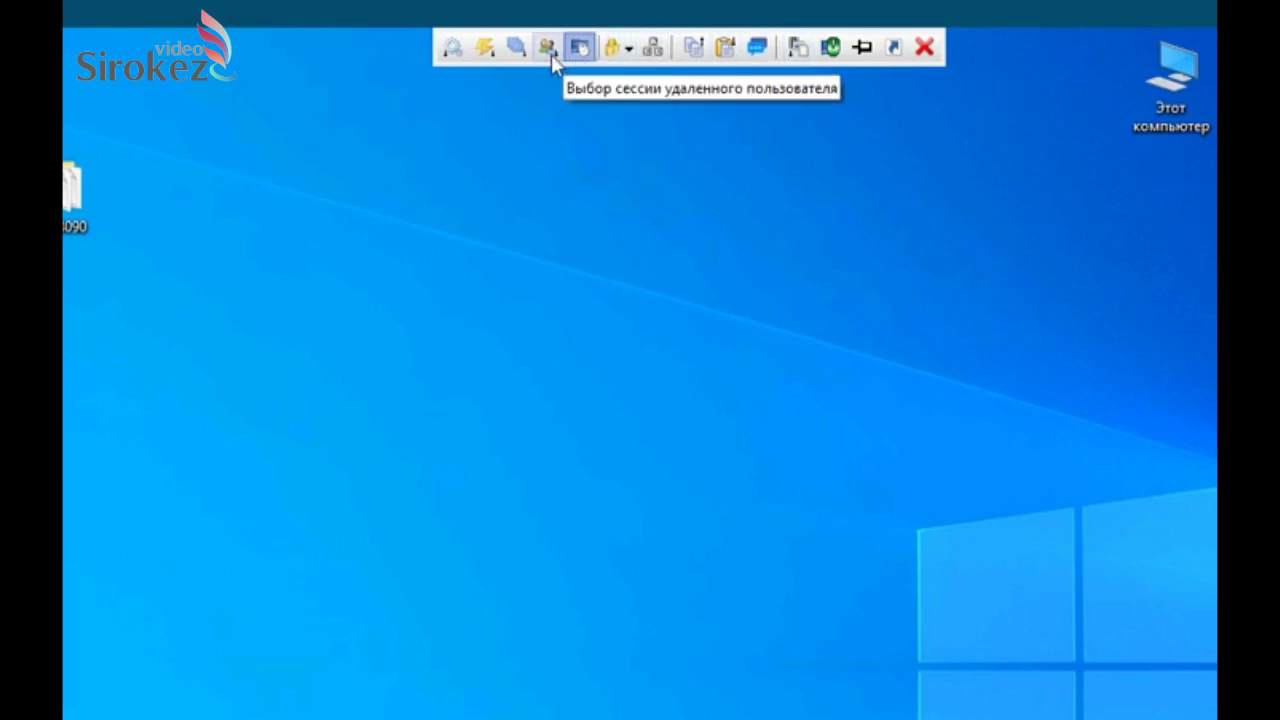
{"action": "left_click", "coordinate": [494, 55]}
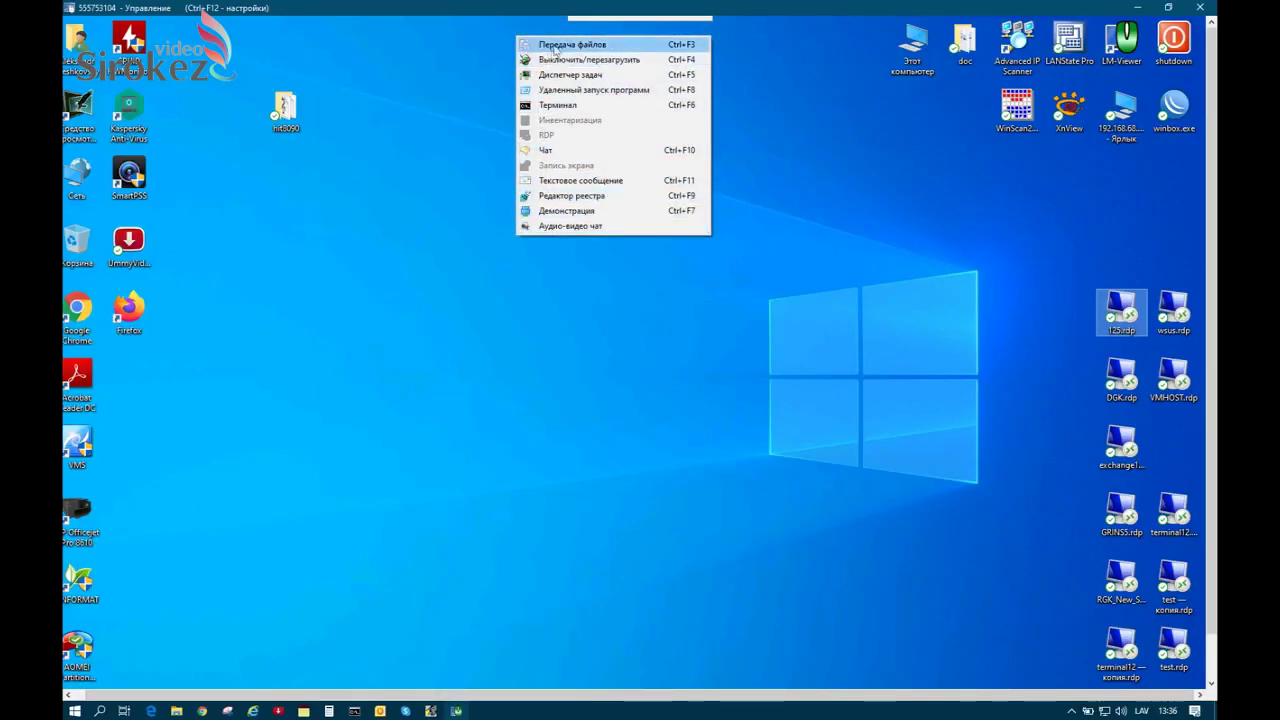
{"action": "left_click", "coordinate": [583, 44]}
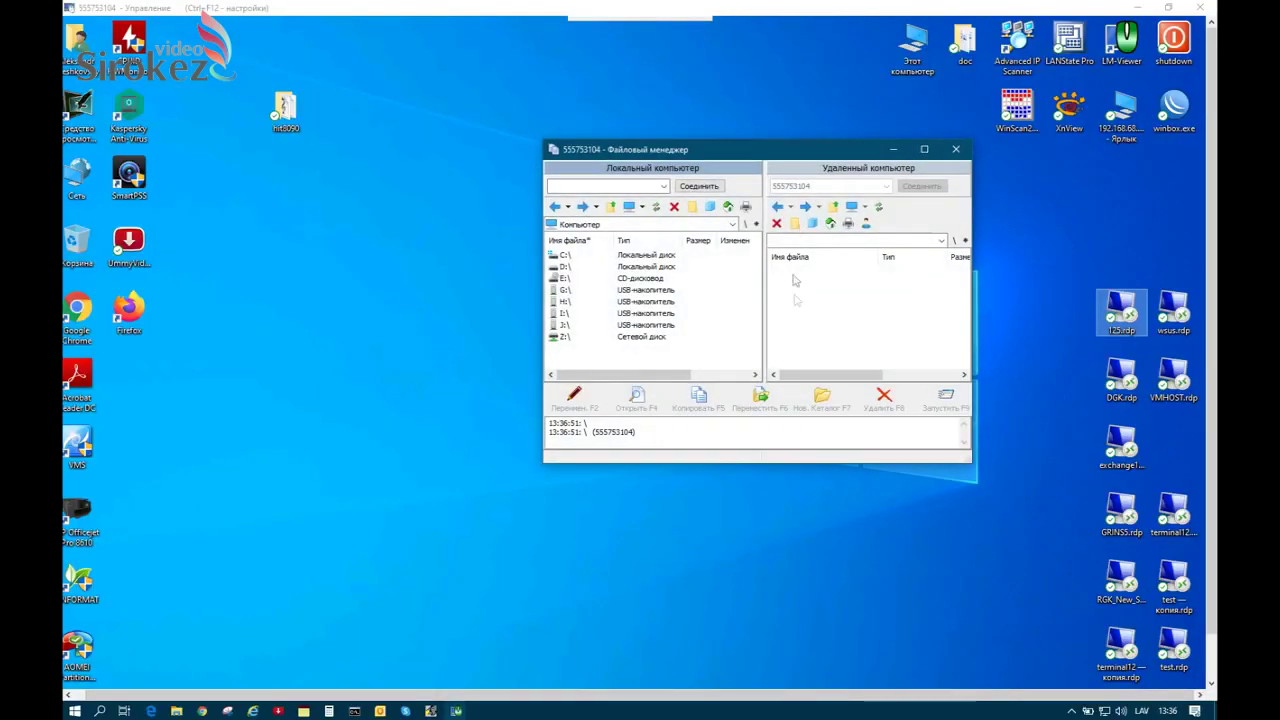
{"action": "left_click", "coordinate": [563, 257]}
{"action": "double_click", "coordinate": [563, 257]}
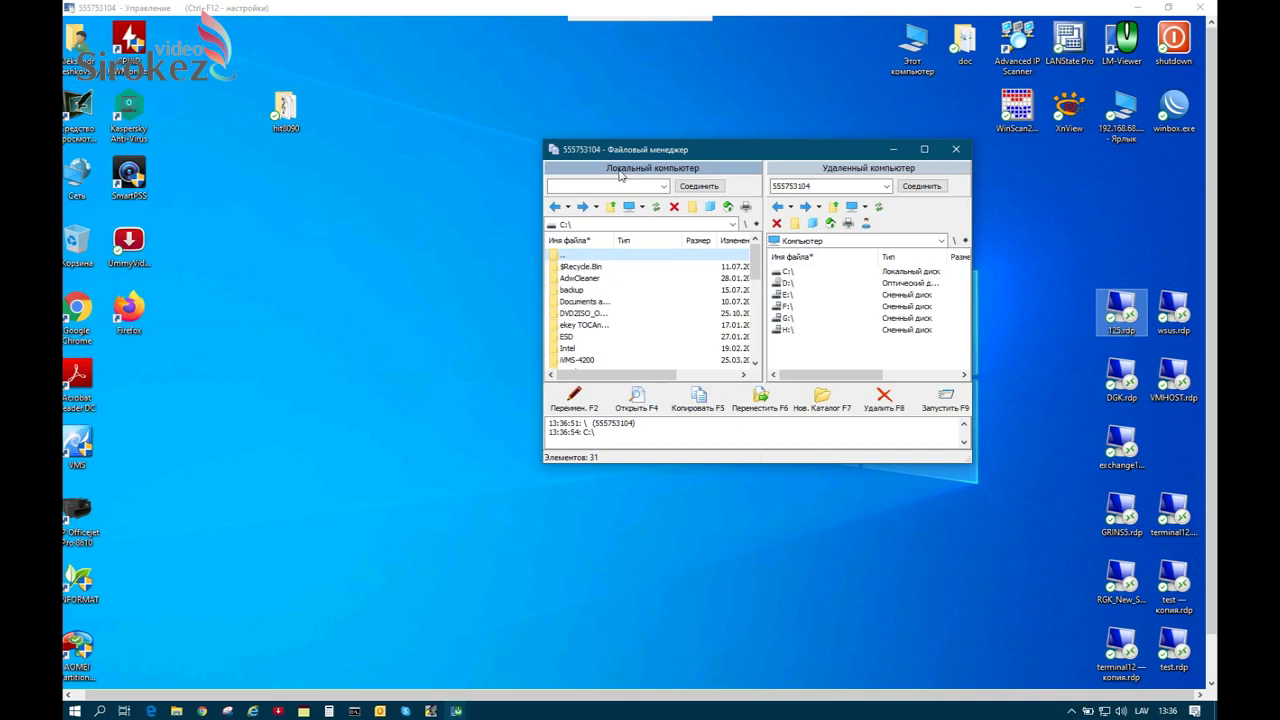
View the remote D: drive and the local C:\backup folder, select pizhik.mp4, and close the file manager.
{"action": "double_click", "coordinate": [788, 284]}
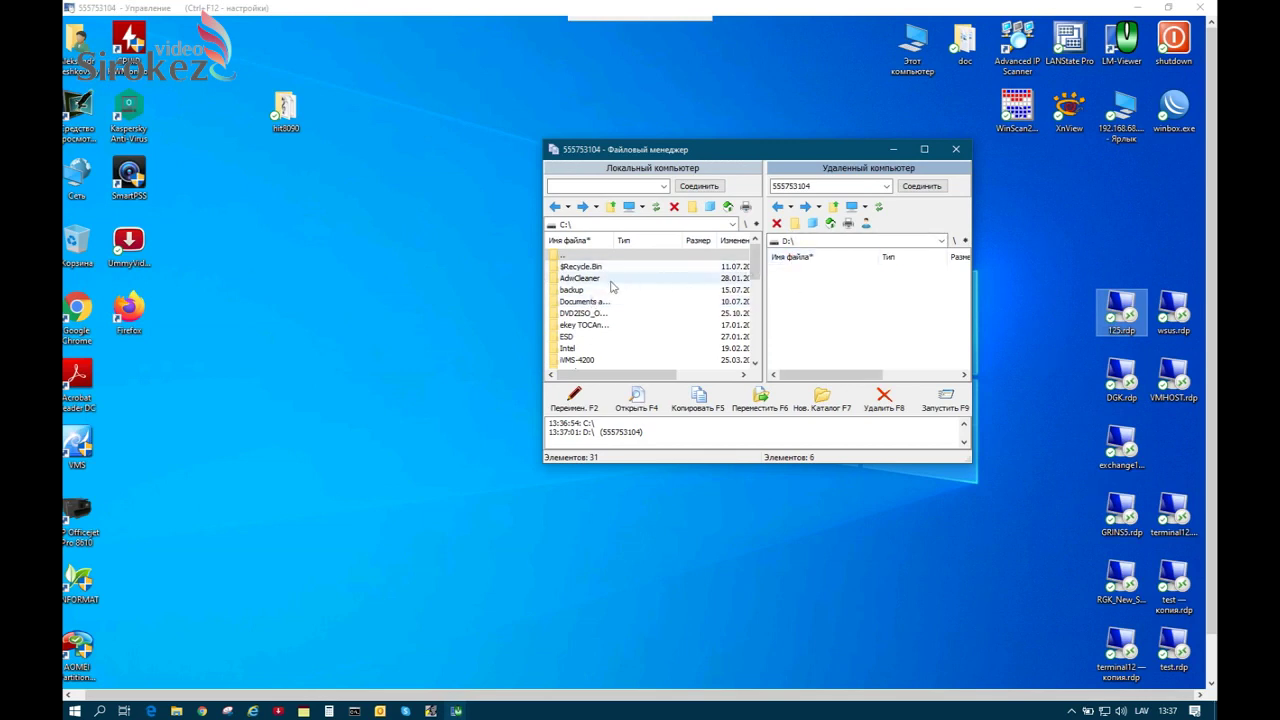
{"action": "double_click", "coordinate": [580, 289]}
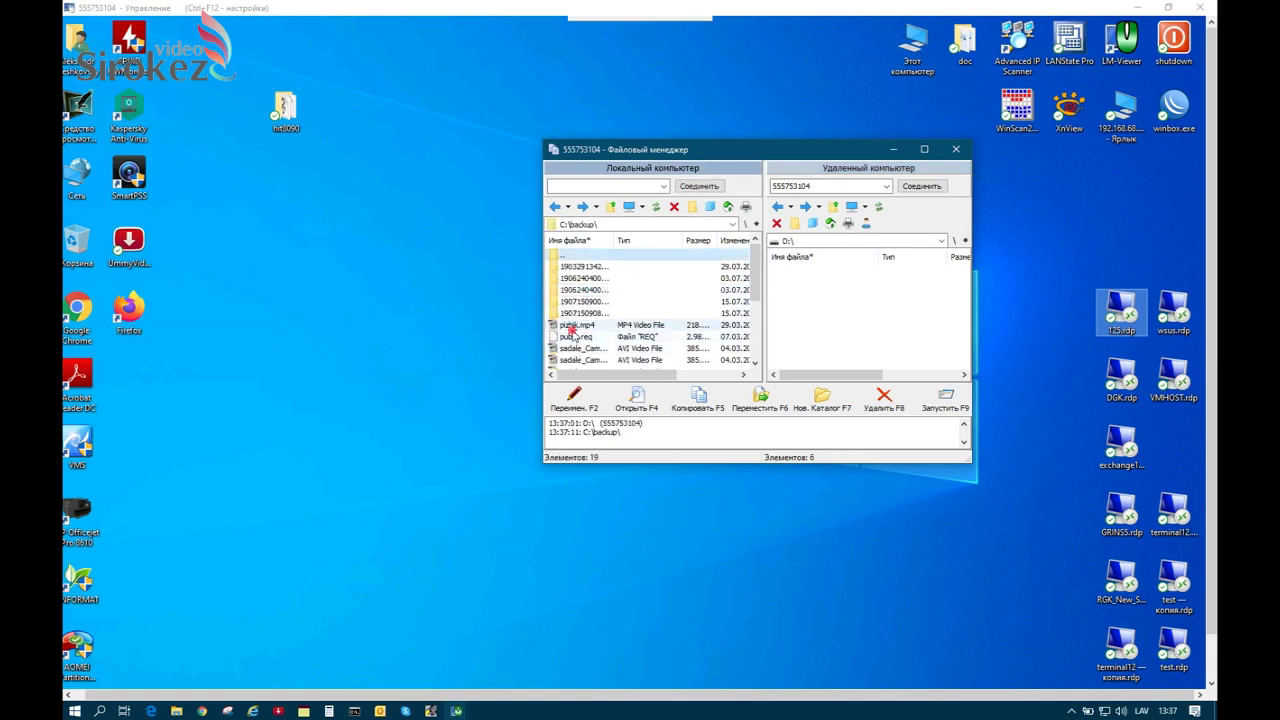
{"action": "left_click", "coordinate": [573, 326]}
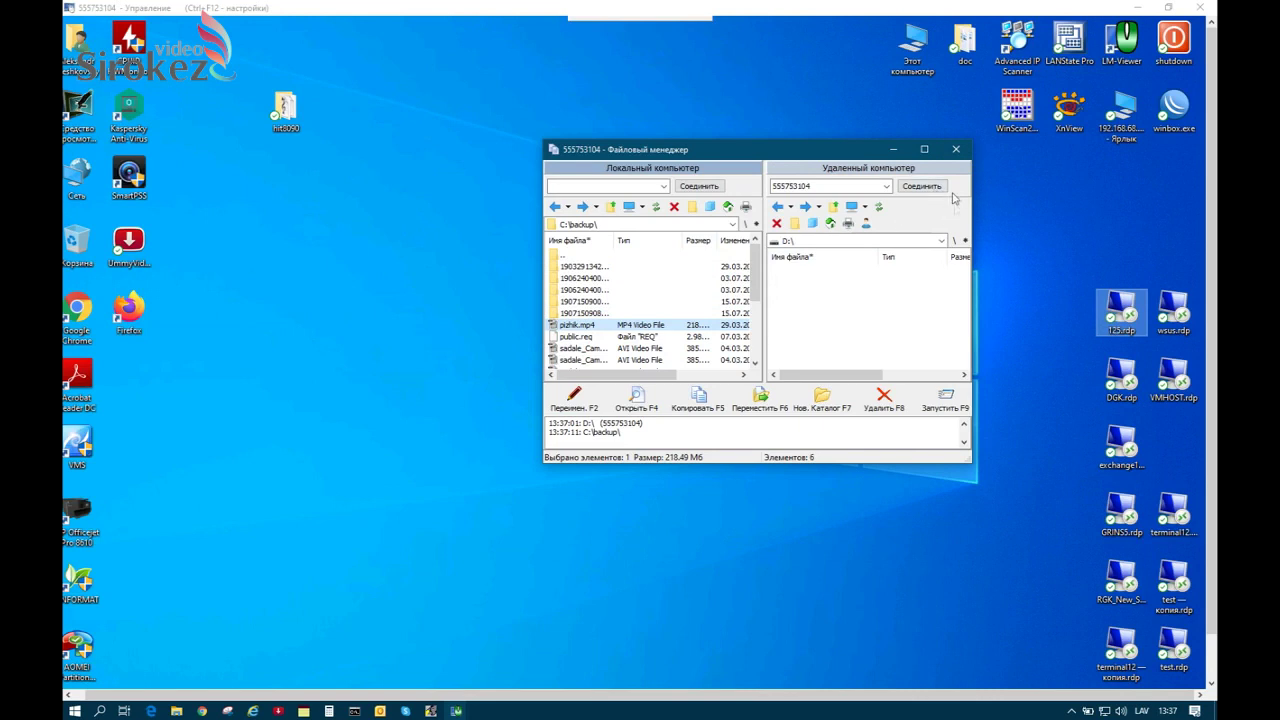
{"action": "left_click", "coordinate": [957, 150]}
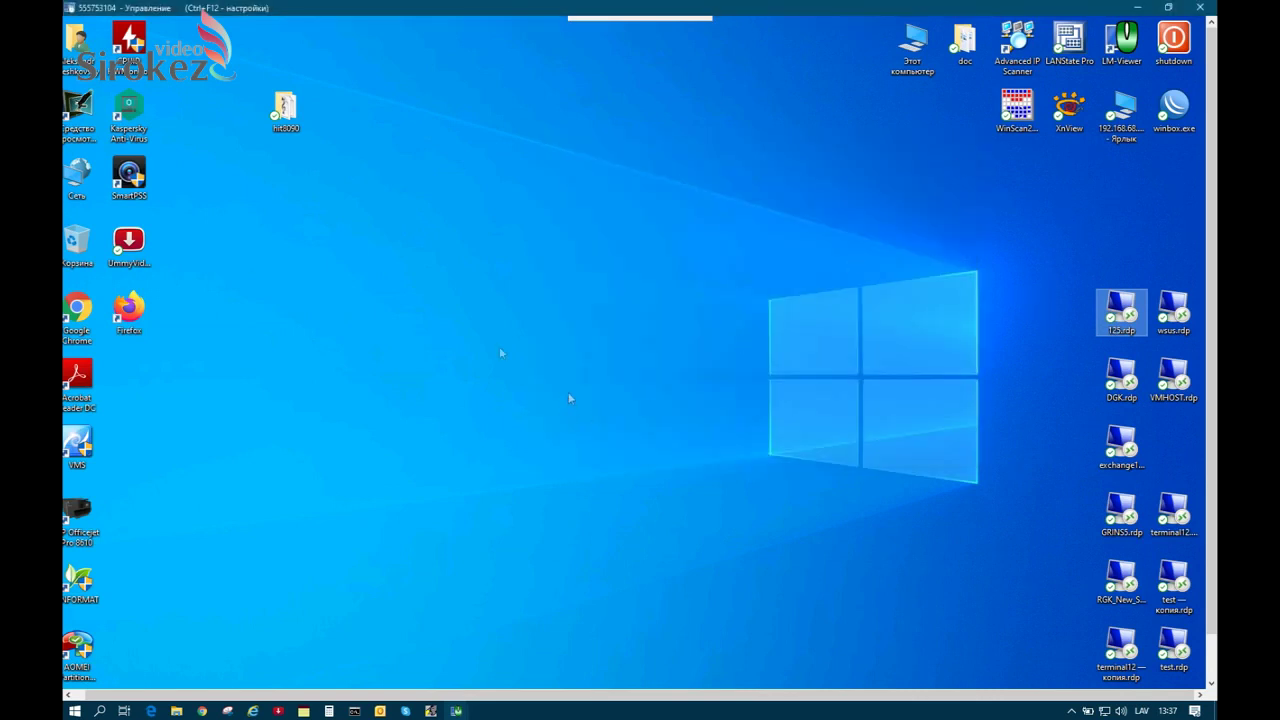